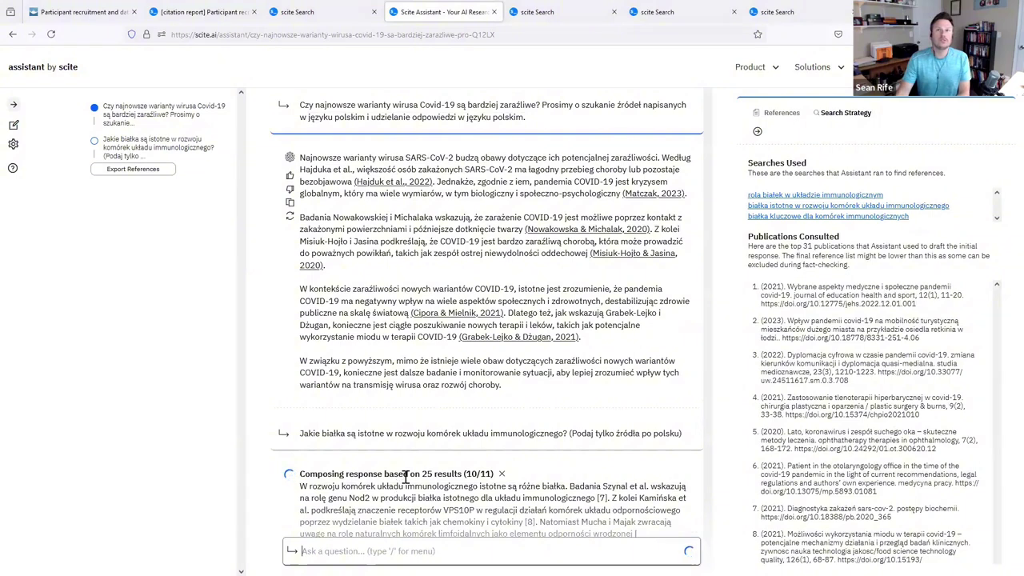
Review the search strategy behind the answer on immune-cell proteins and return to its references.
scroll(410, 456, "down", 2)
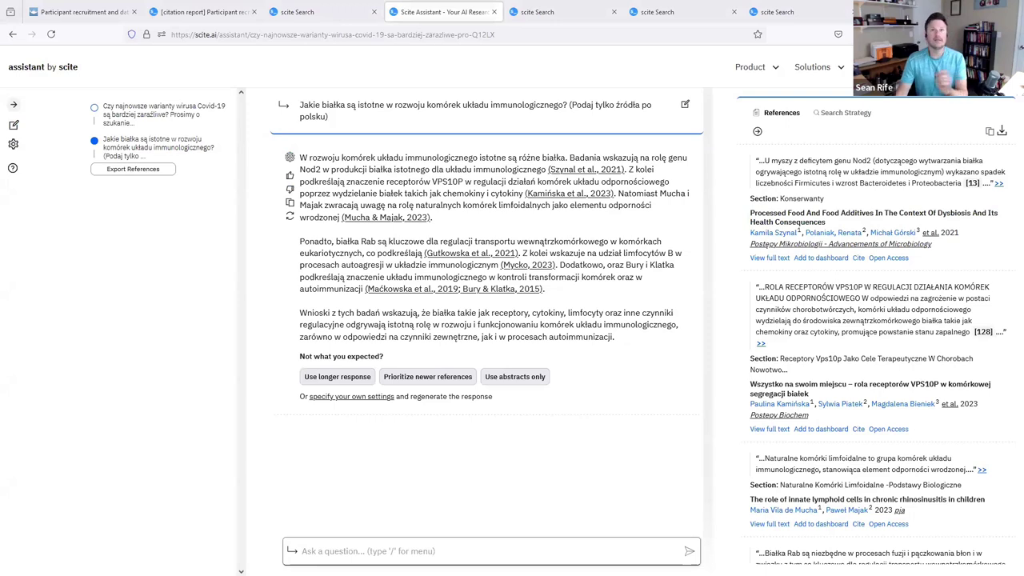
left_click(537, 375)
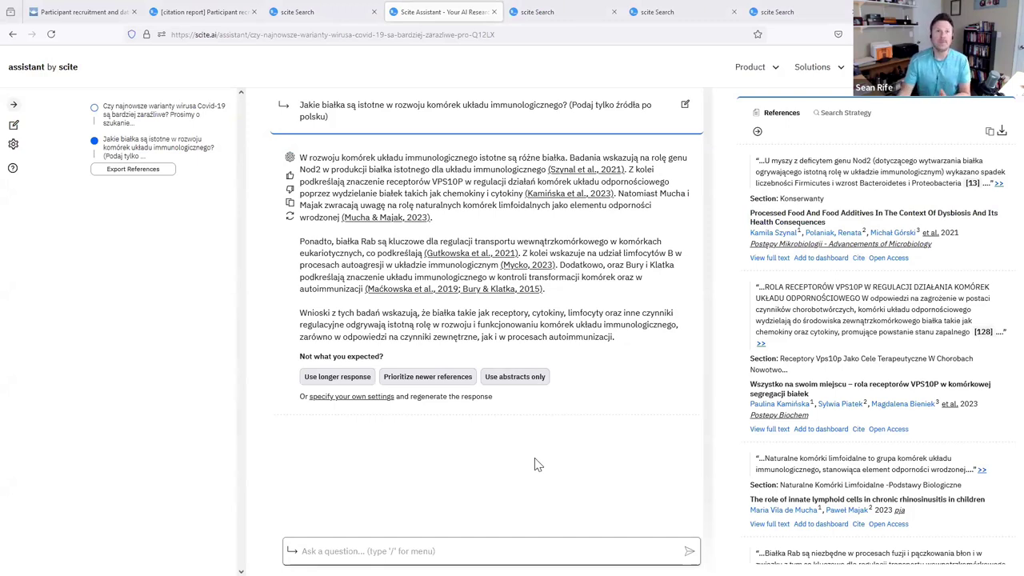
left_click(850, 112)
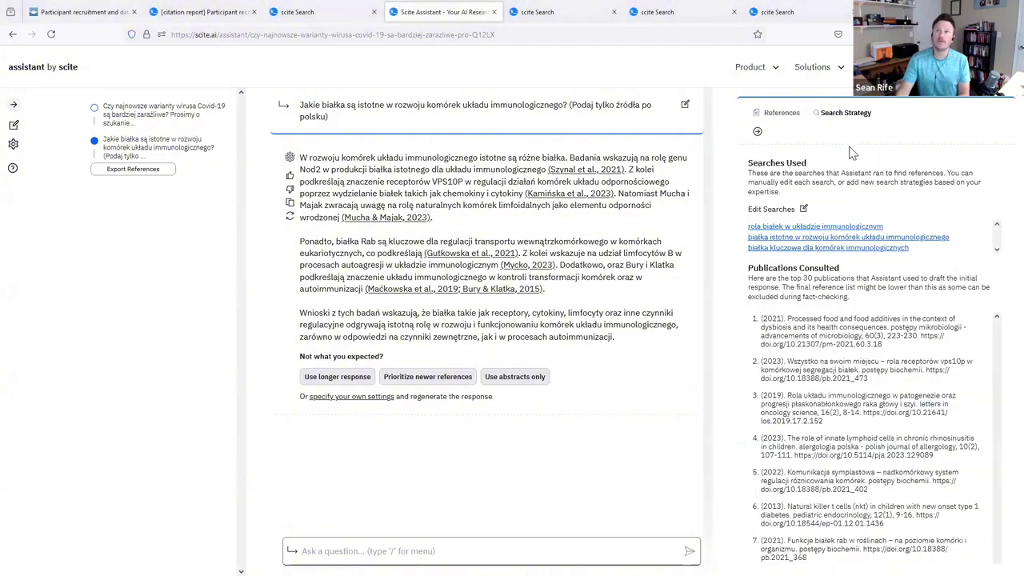
left_click(782, 112)
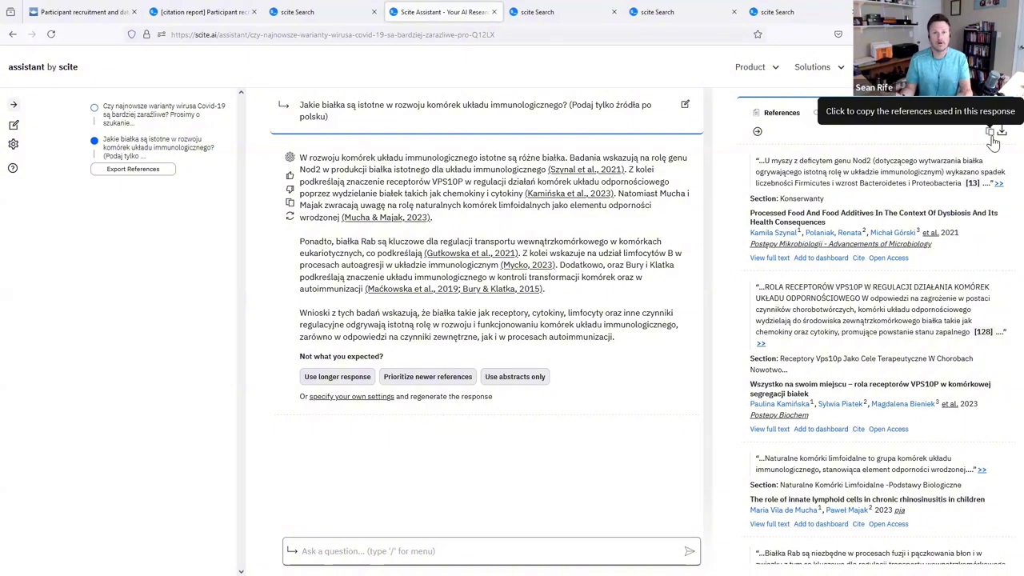
Check which file formats are offered for exporting the conversation's references, and close the export dialog without exporting.
left_click(146, 169)
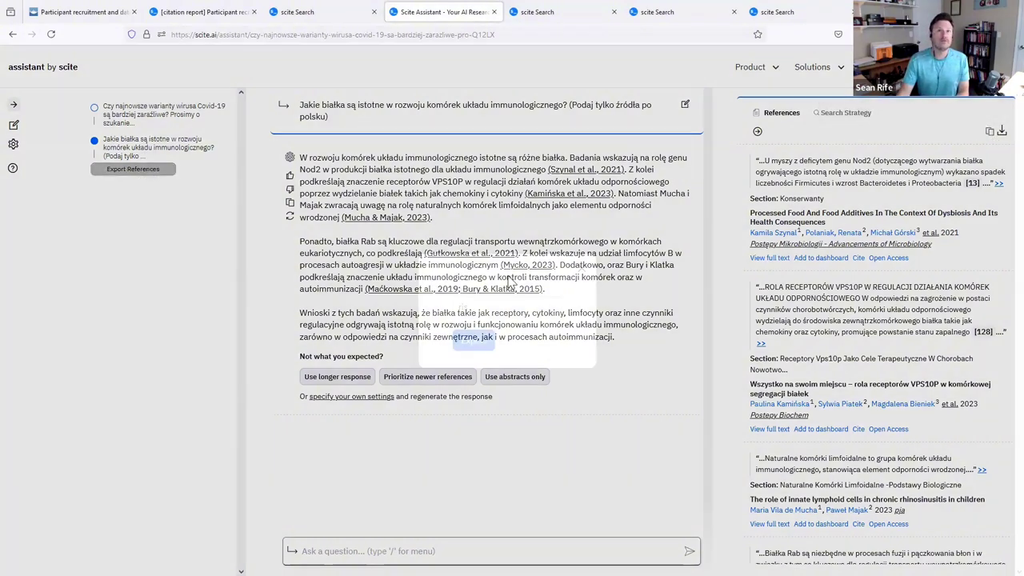
left_click(541, 309)
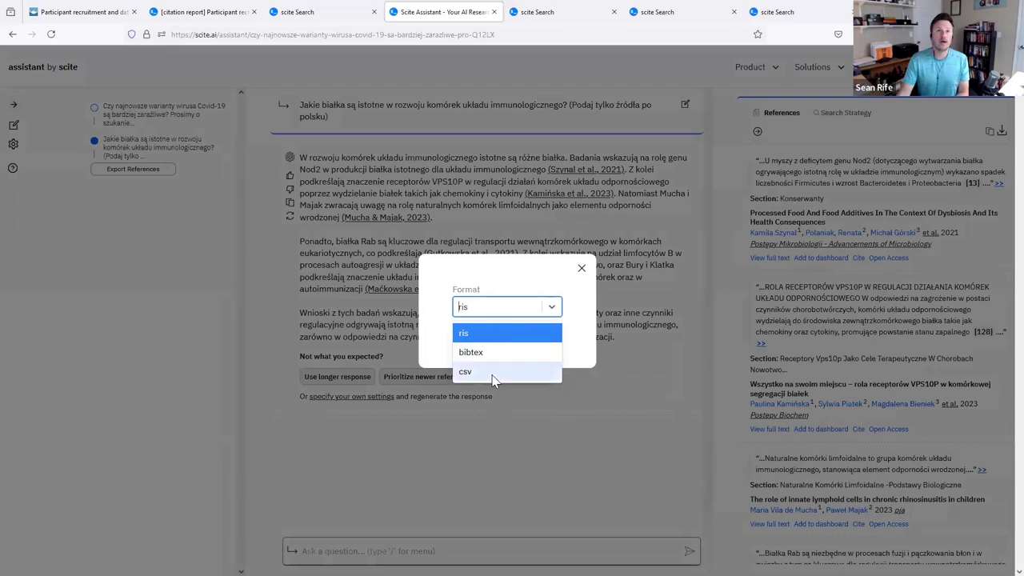
left_click(549, 287)
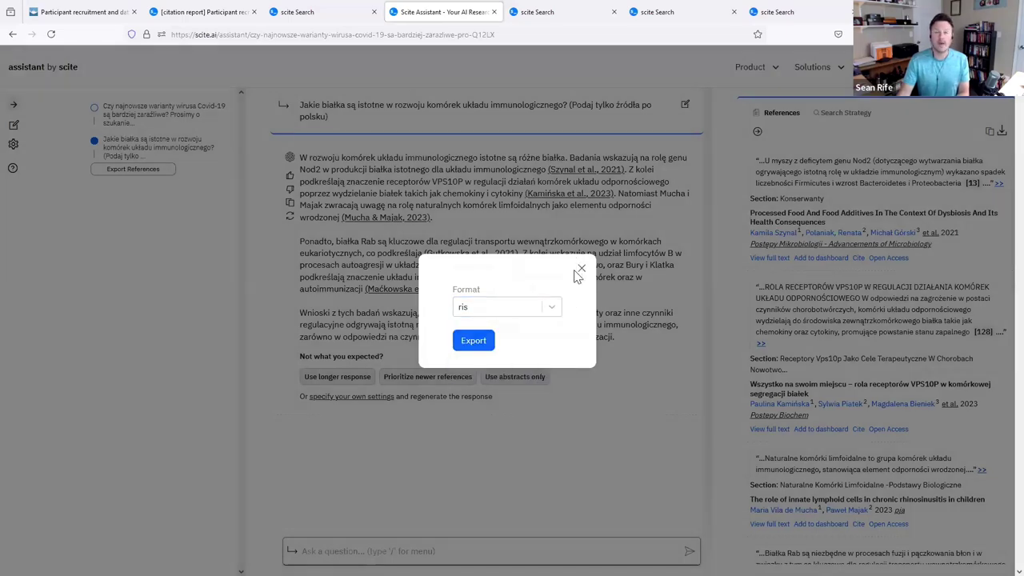
left_click(581, 269)
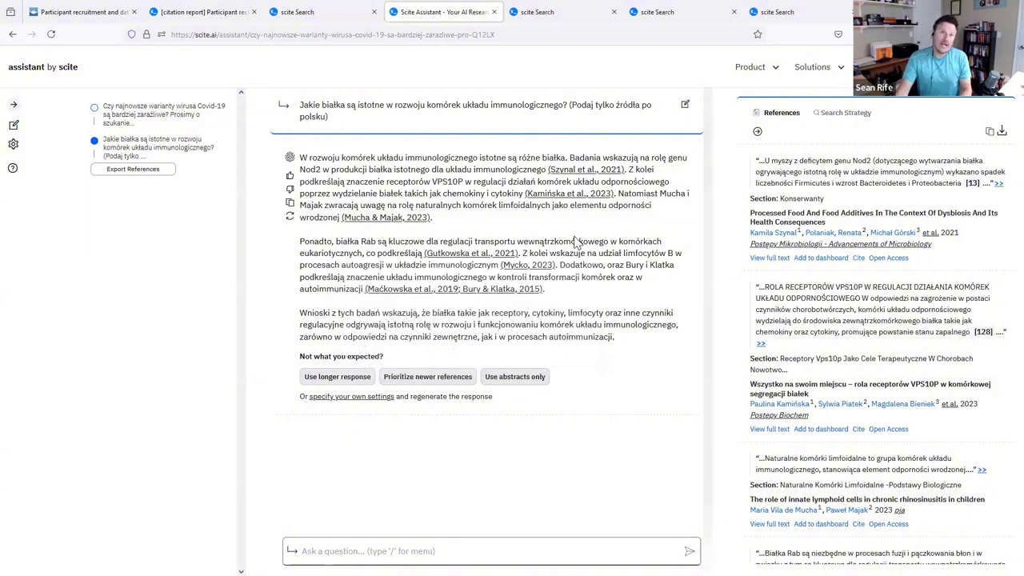
Look through the references cited in the immune-cell protein answer, including their quoted excerpts and sections.
scroll(490, 218, "up", 3)
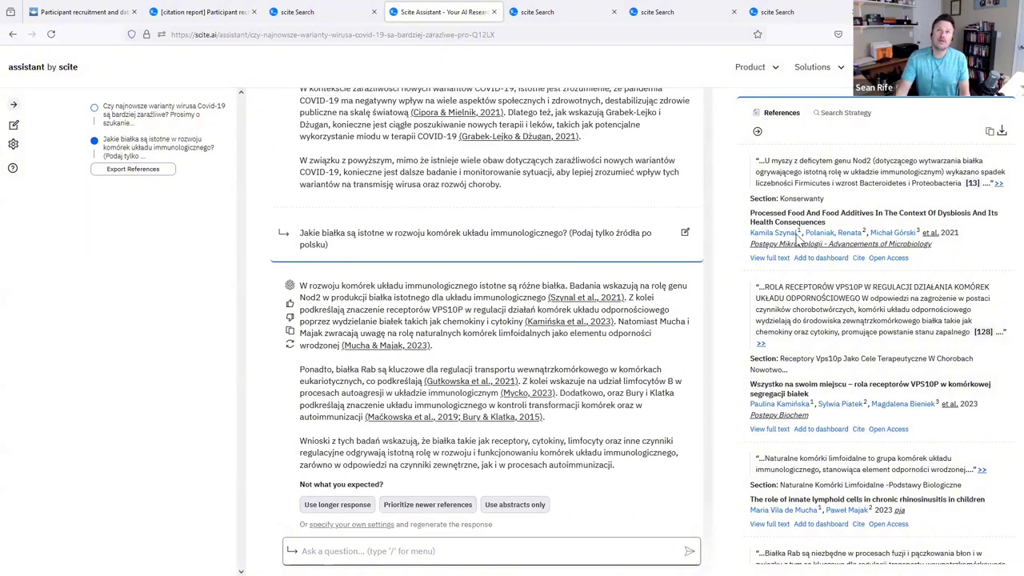
scroll(482, 309, "down", 3)
scroll(853, 196, "down", 10)
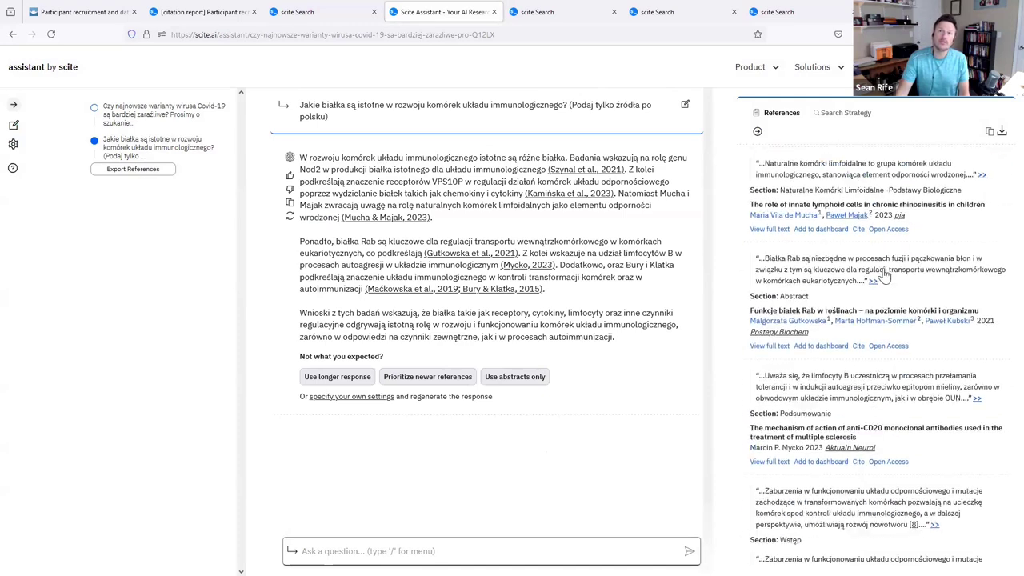
scroll(893, 444, "up", 8)
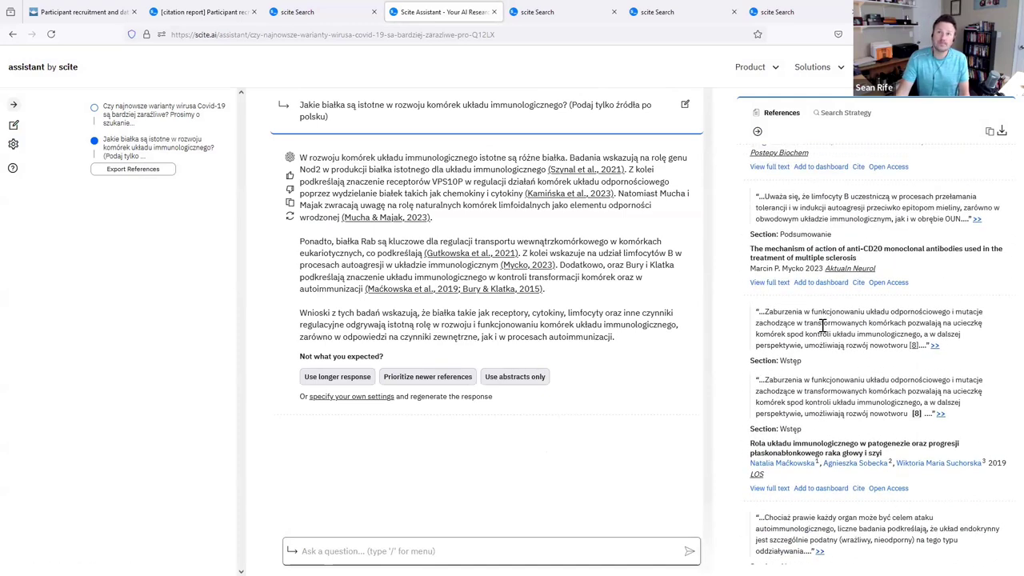
scroll(841, 342, "up", 1)
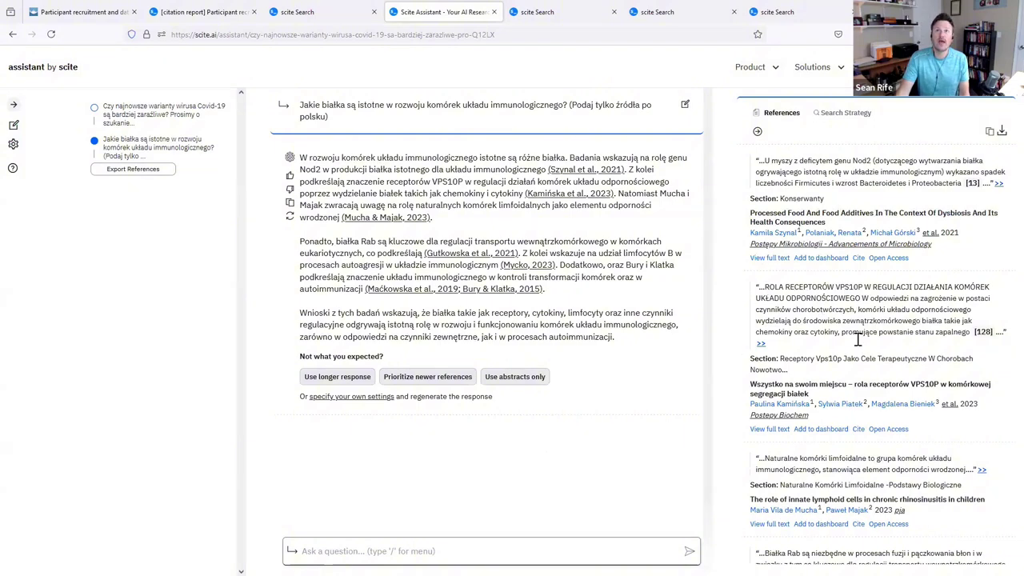
scroll(825, 331, "down", 5)
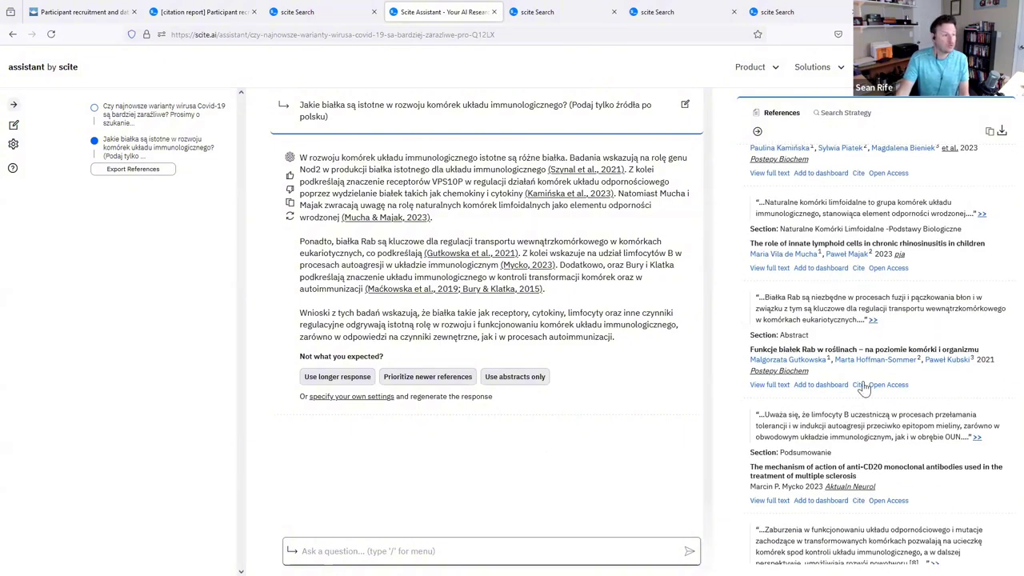
scroll(864, 352, "up", 4)
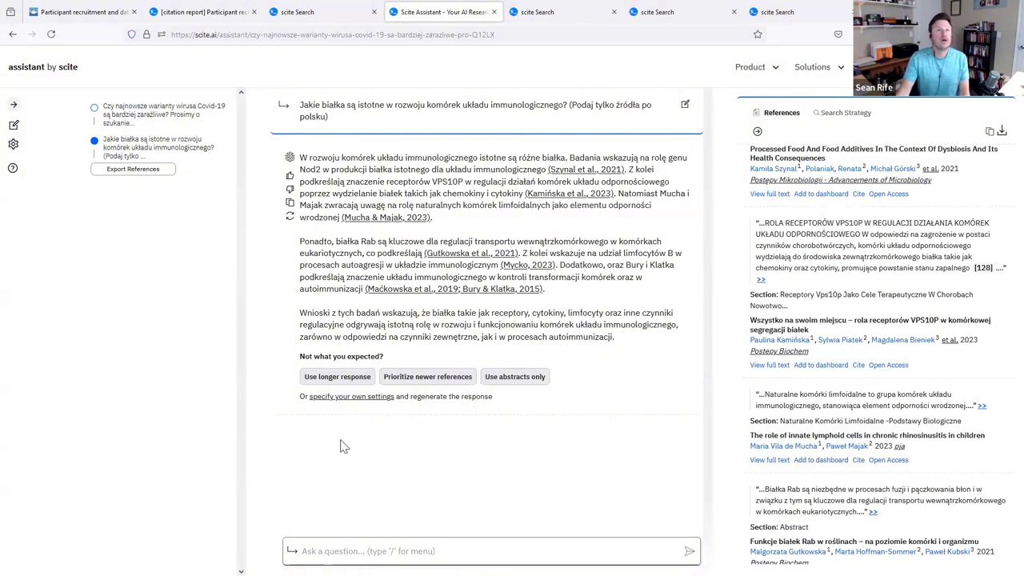
Open the Assistant's own-settings dialog for this answer and set the reference year range from 2020 to 2025.
left_click(365, 398)
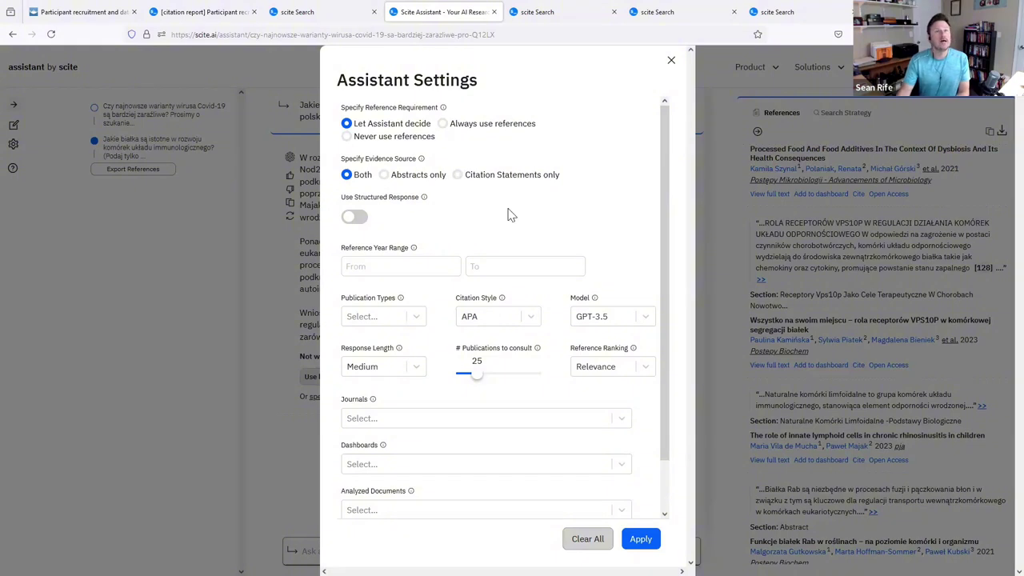
left_click(373, 267)
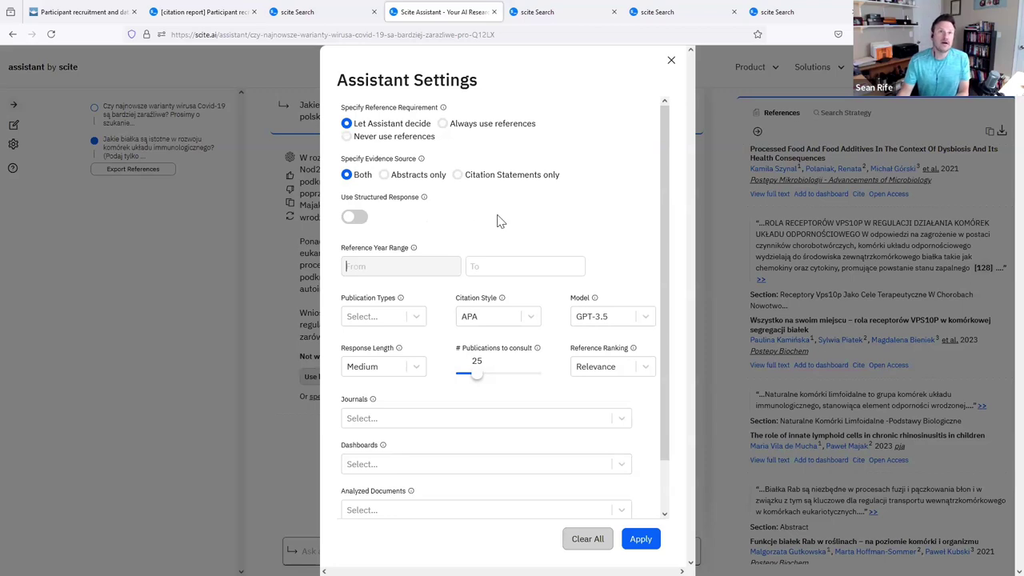
left_click(512, 269)
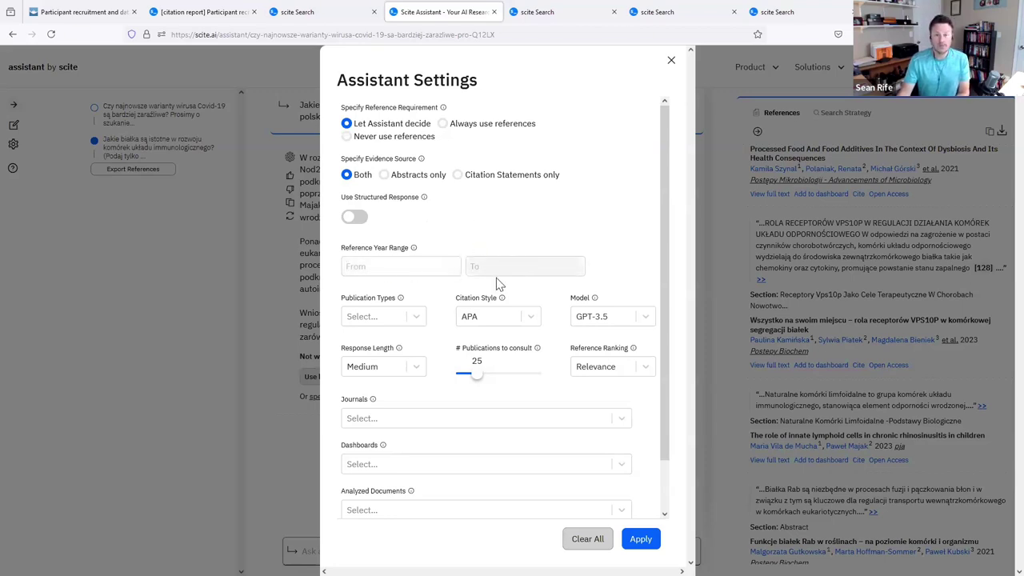
left_click(429, 273)
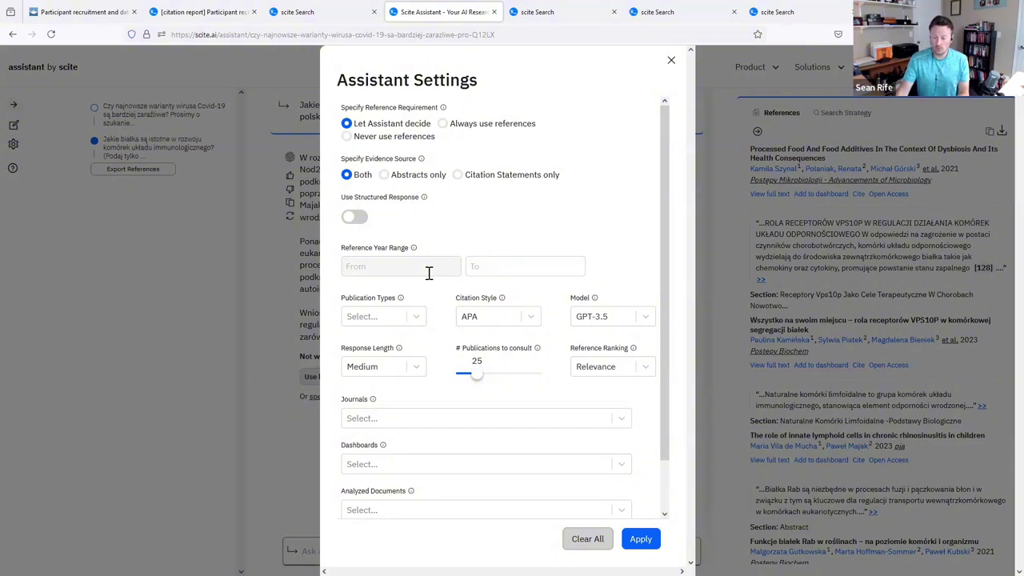
type("2020")
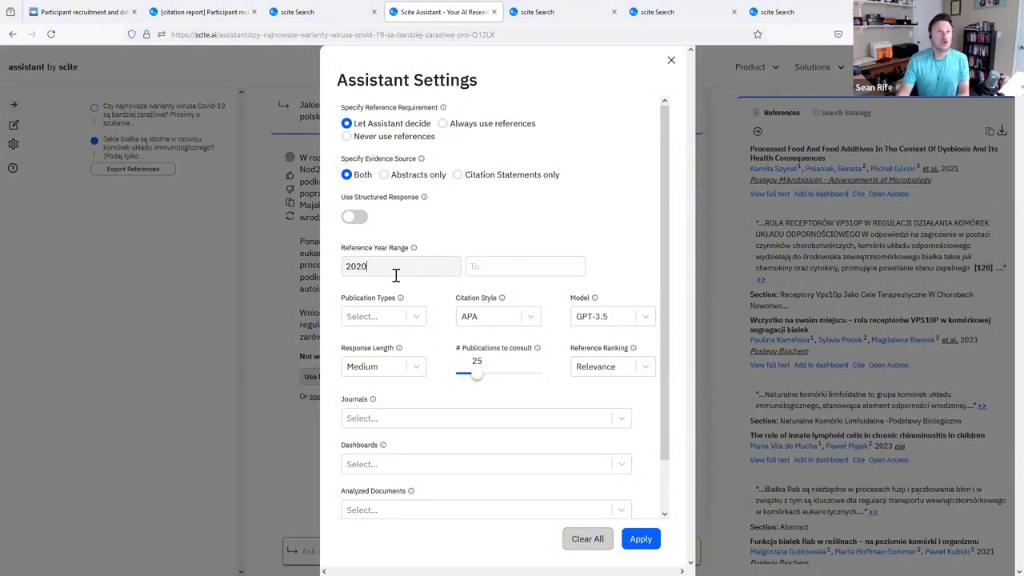
double_click(392, 269)
left_click(389, 269)
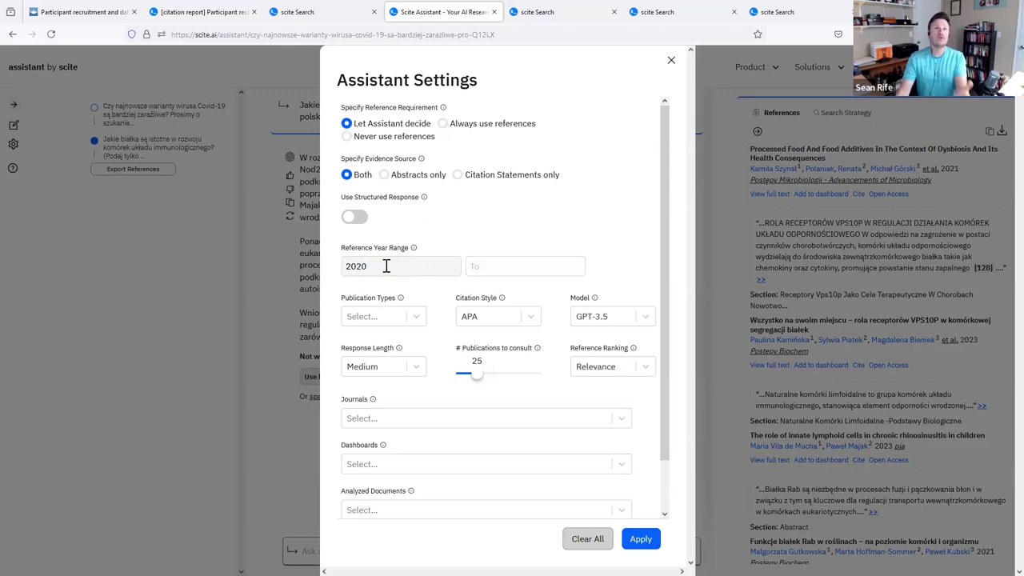
left_click(500, 268)
type("2024")
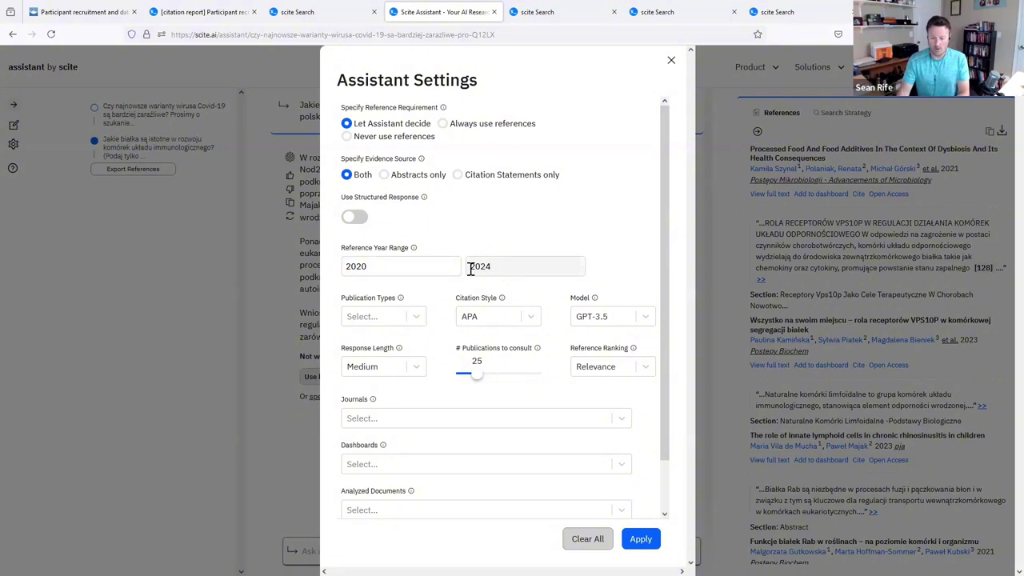
key("BackSpace")
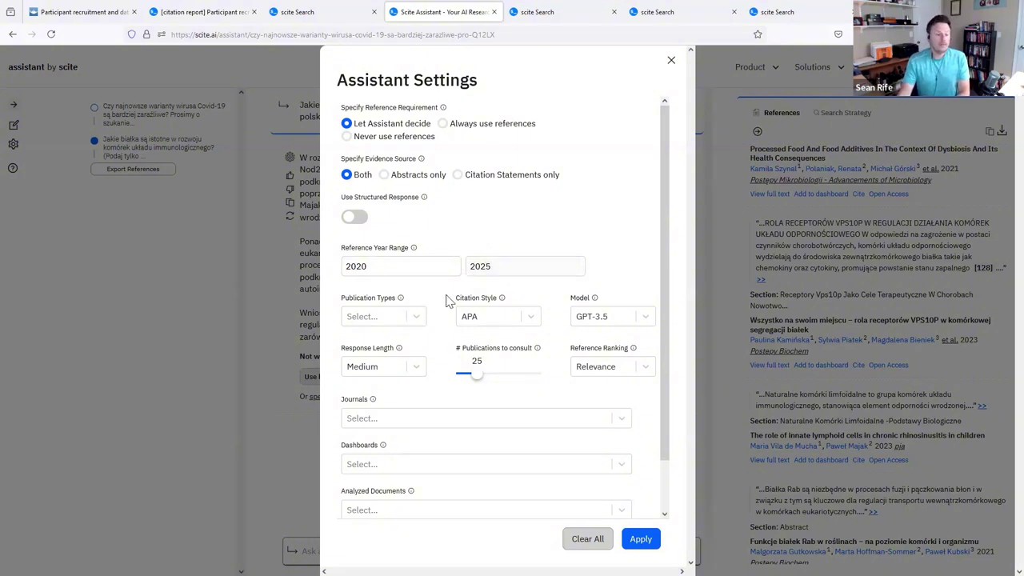
Restrict the publication types to Randomized Controlled Trial and Meta-Analysis.
left_click(415, 318)
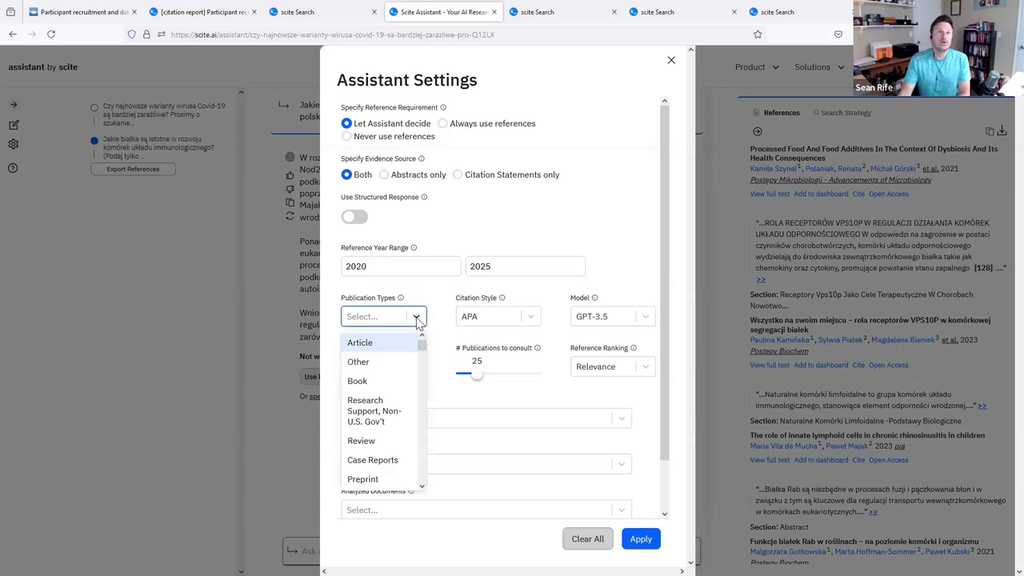
left_click(419, 317)
left_click(418, 317)
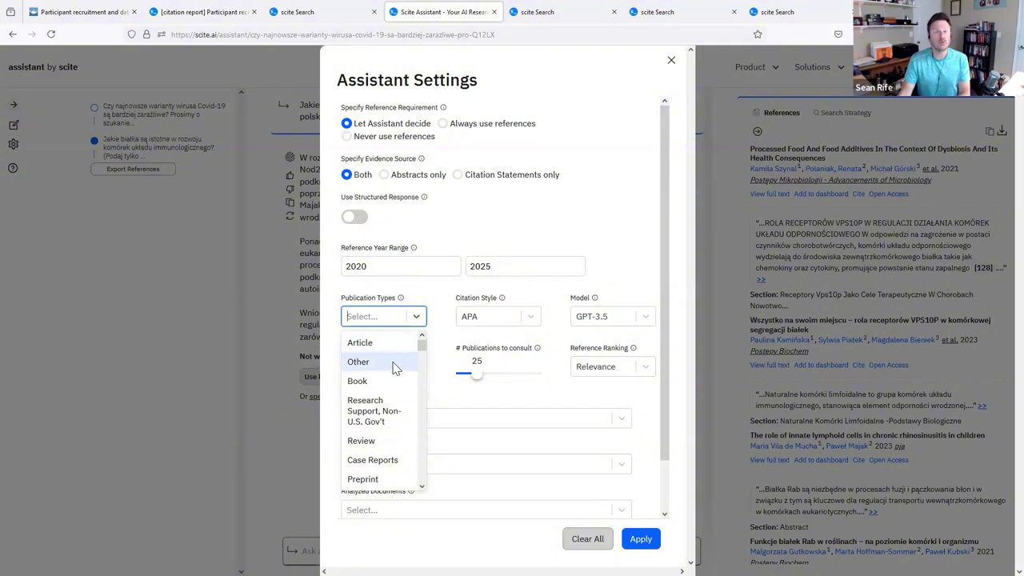
scroll(398, 372, "down", 2)
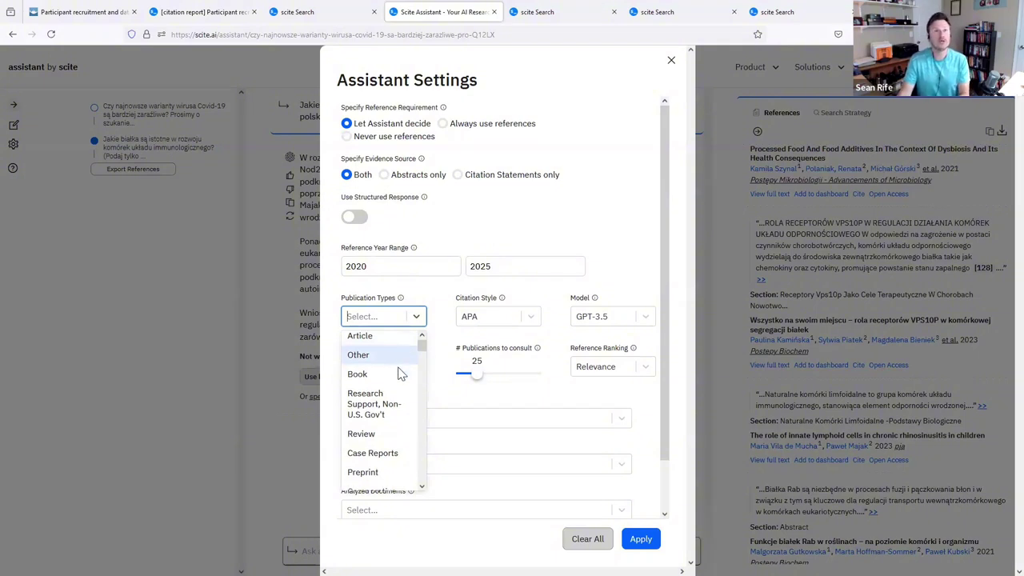
scroll(399, 376, "down", 2)
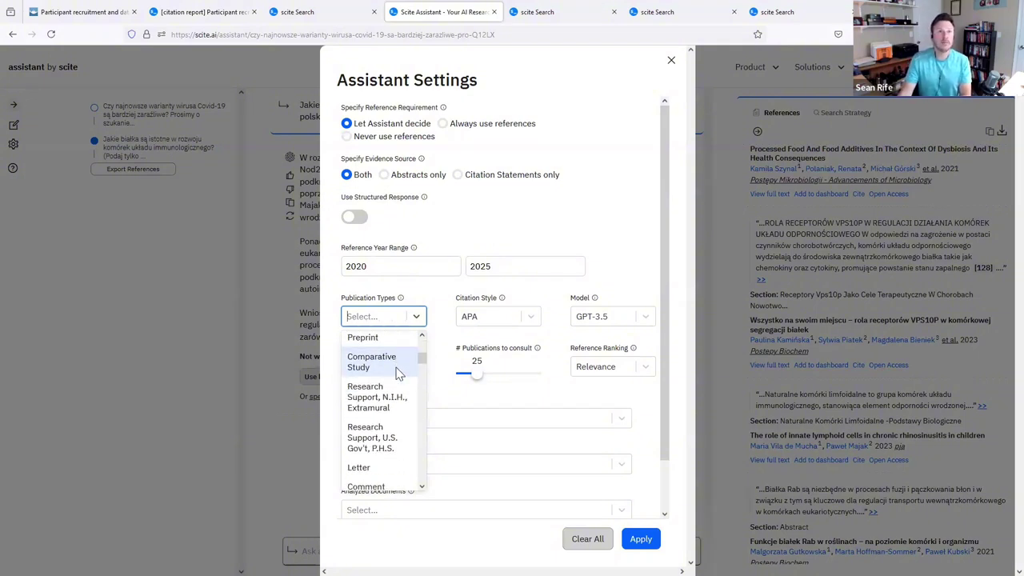
scroll(387, 422, "down", 3)
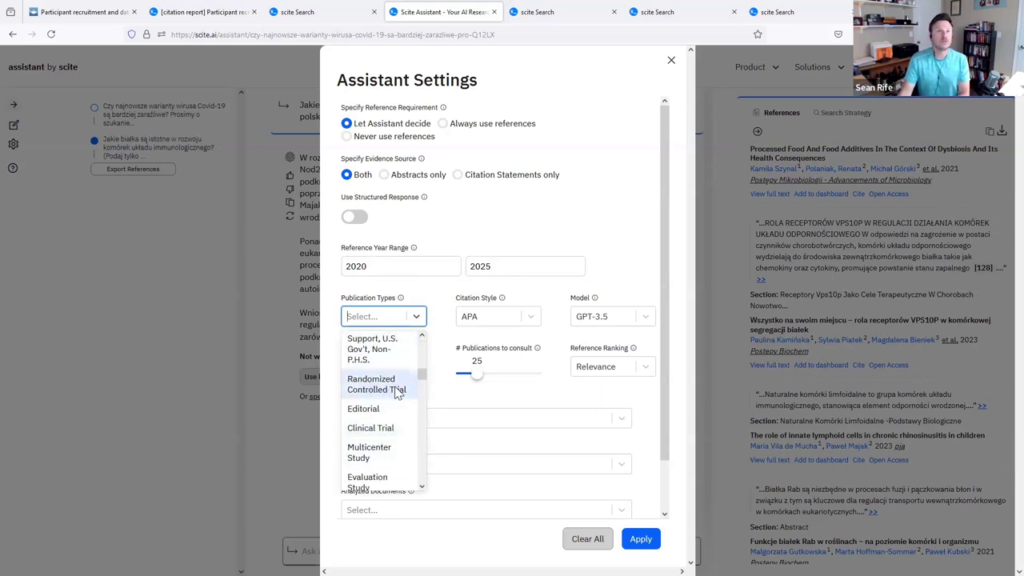
left_click(398, 391)
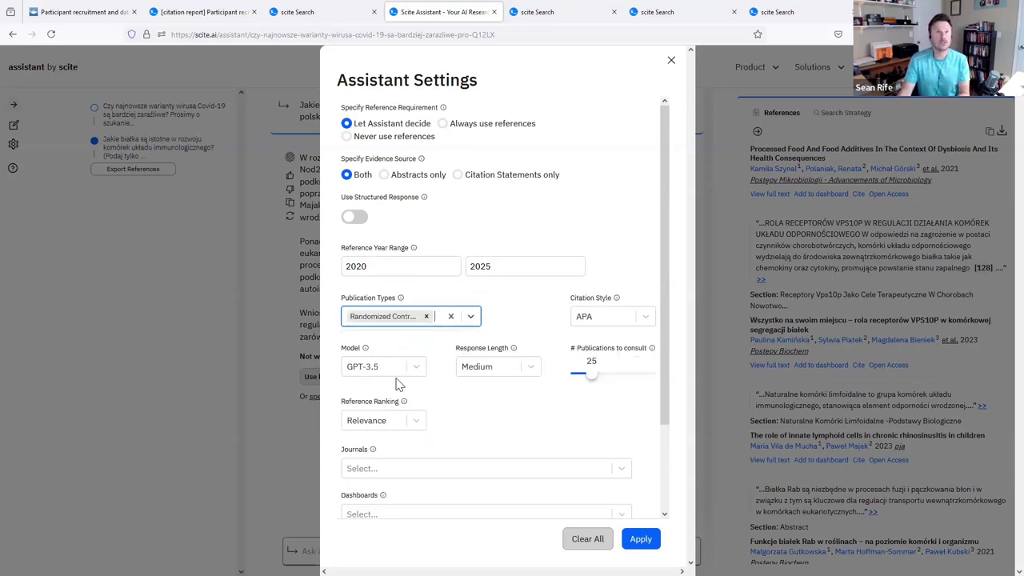
left_click(440, 319)
scroll(424, 416, "down", 6)
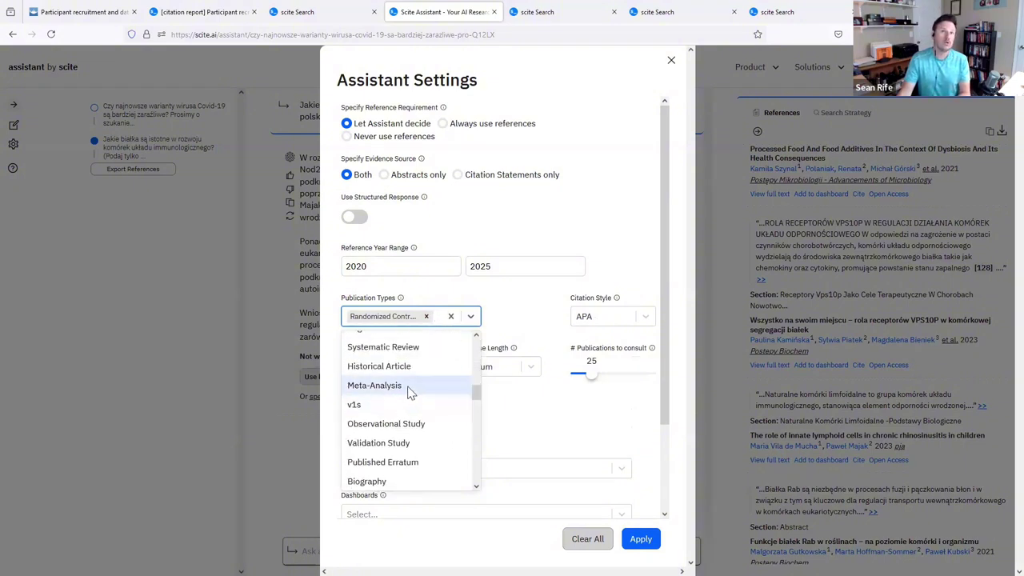
left_click(410, 393)
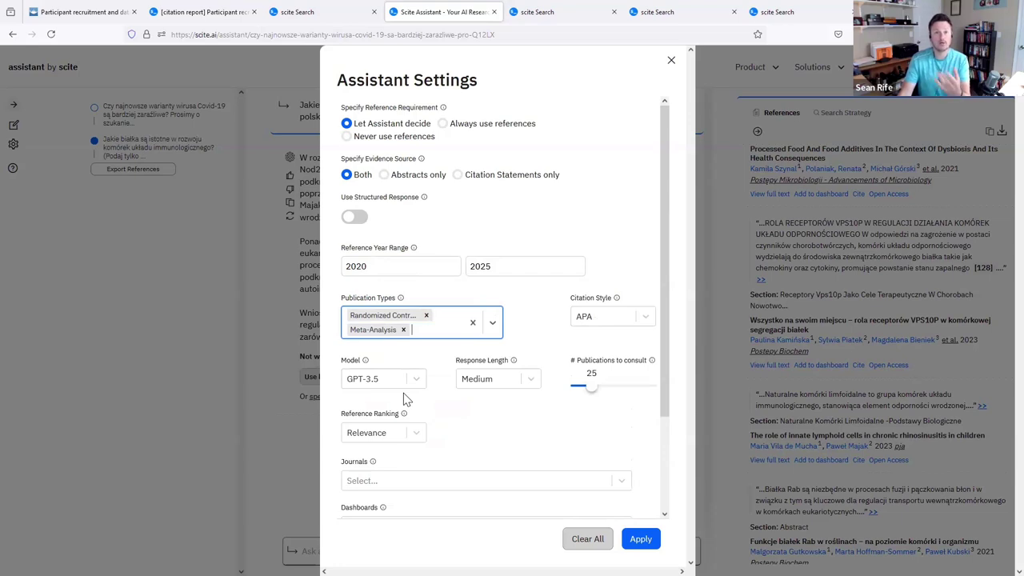
Browse the remaining publication types and remove Randomized Controlled Trial and Meta-Analysis from the filter.
left_click(431, 334)
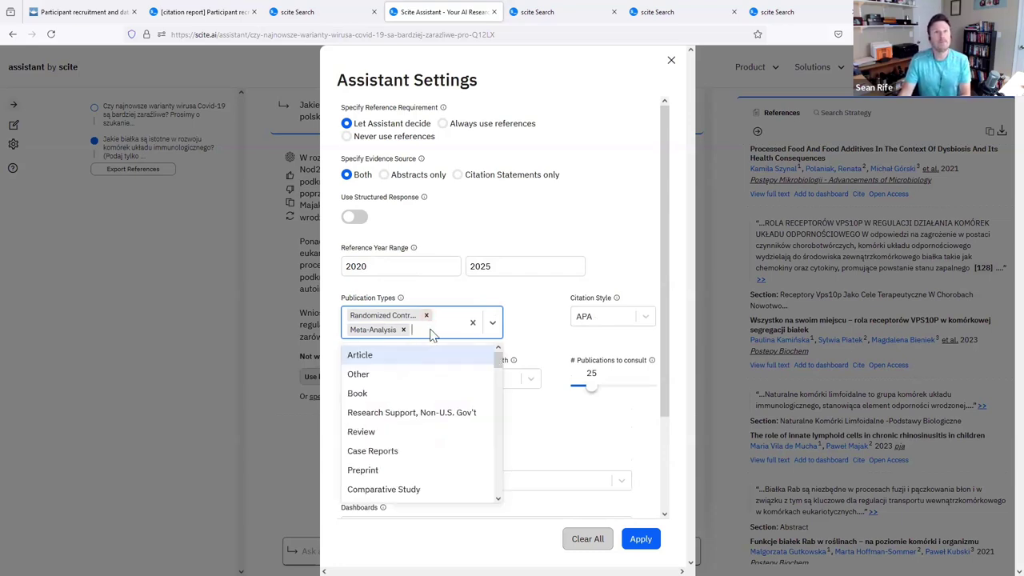
left_click_drag(493, 371, 496, 478)
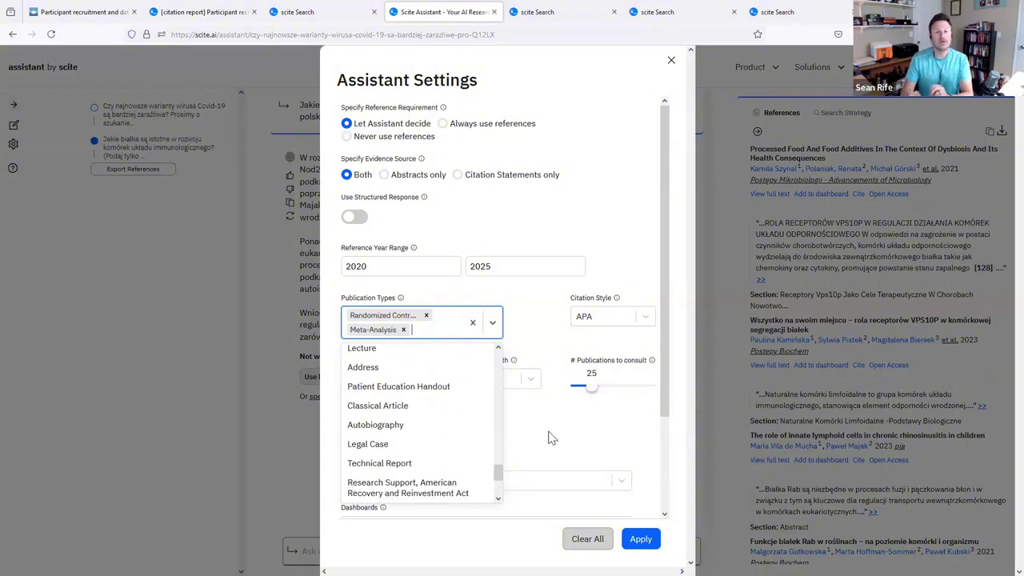
left_click(534, 307)
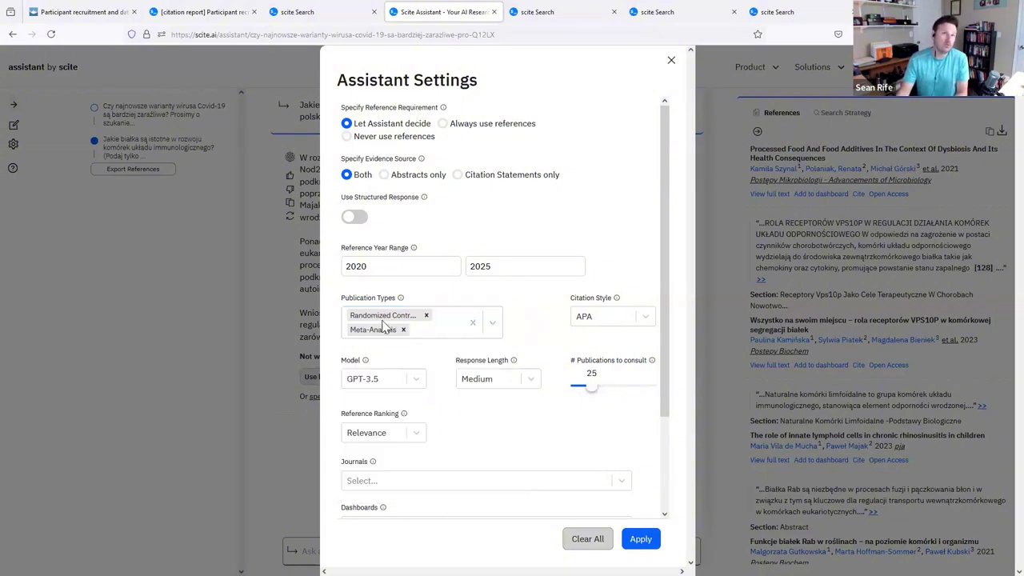
left_click(427, 315)
left_click(403, 316)
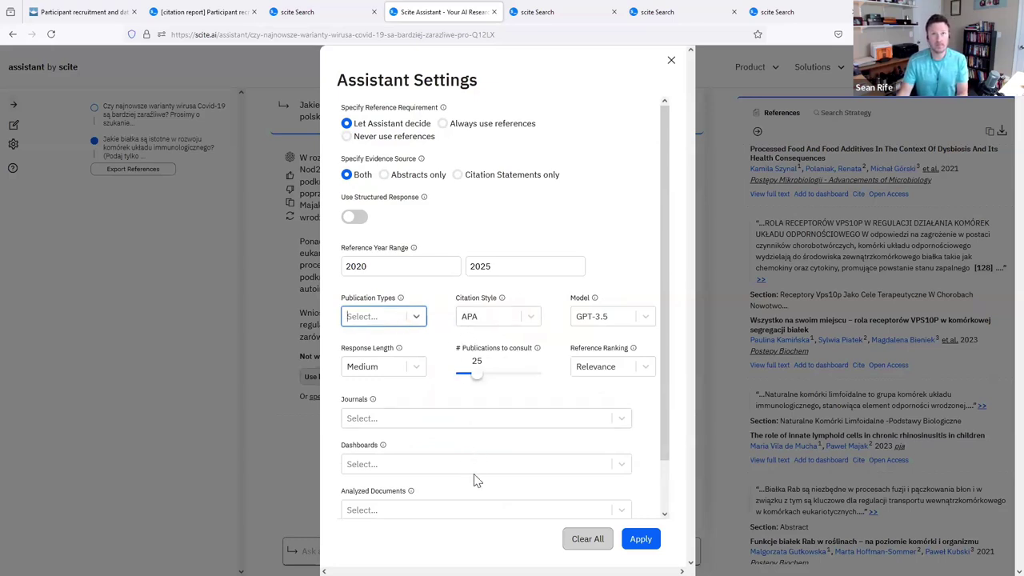
Review the available citation styles and answer models in the Assistant settings, keeping APA and GPT-3.5.
left_click(512, 318)
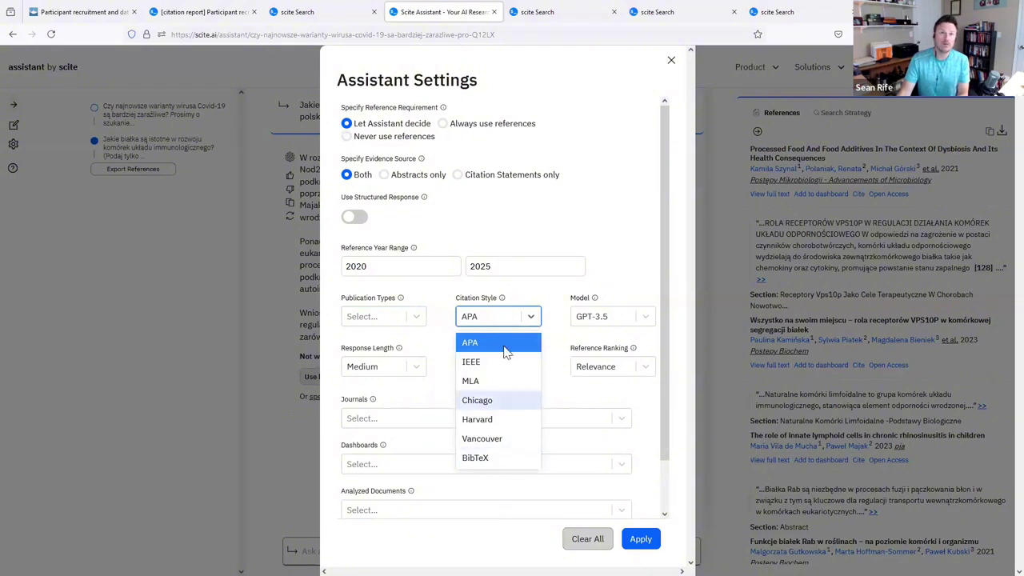
left_click(631, 270)
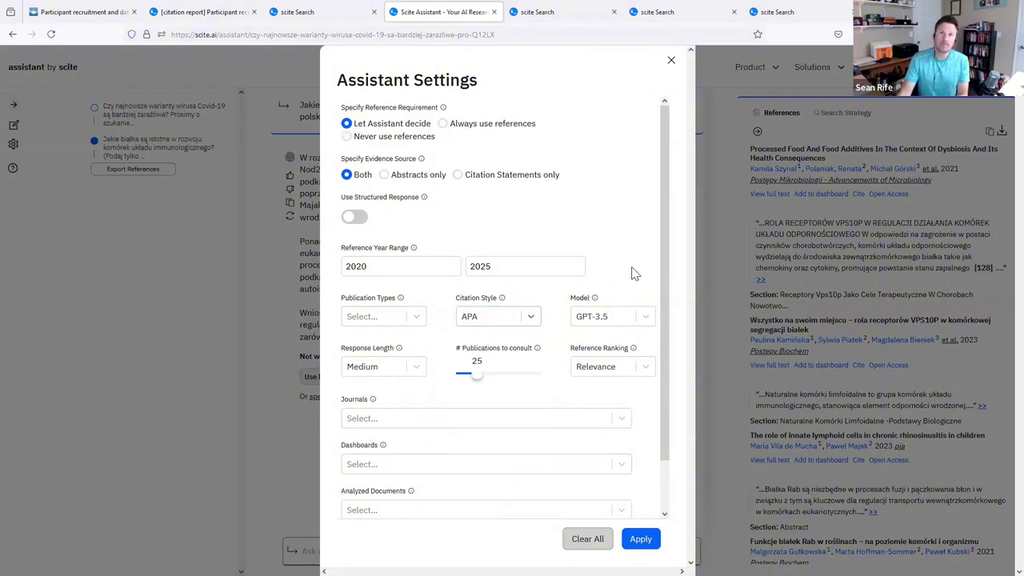
left_click(639, 320)
left_click(643, 320)
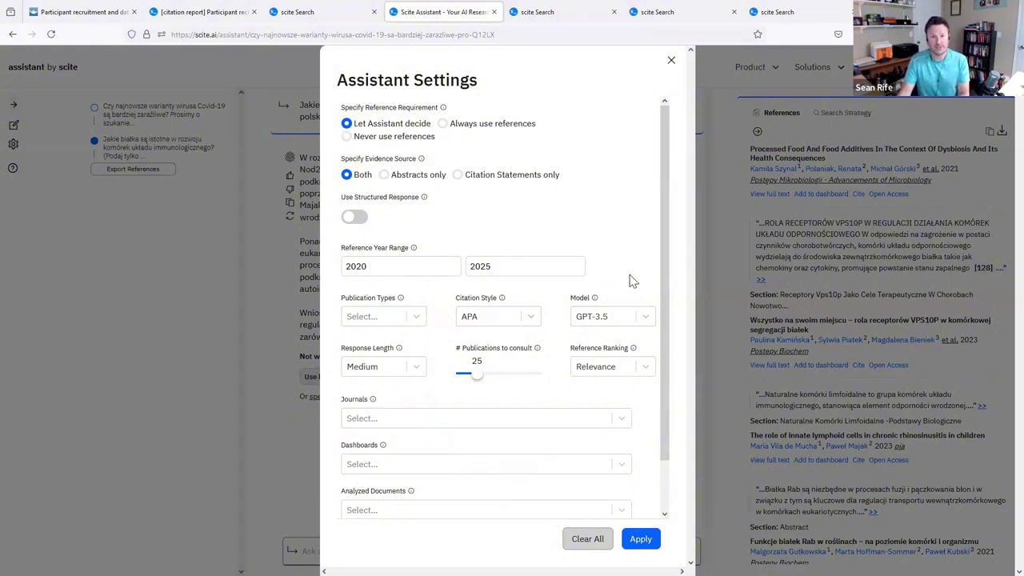
left_click(647, 317)
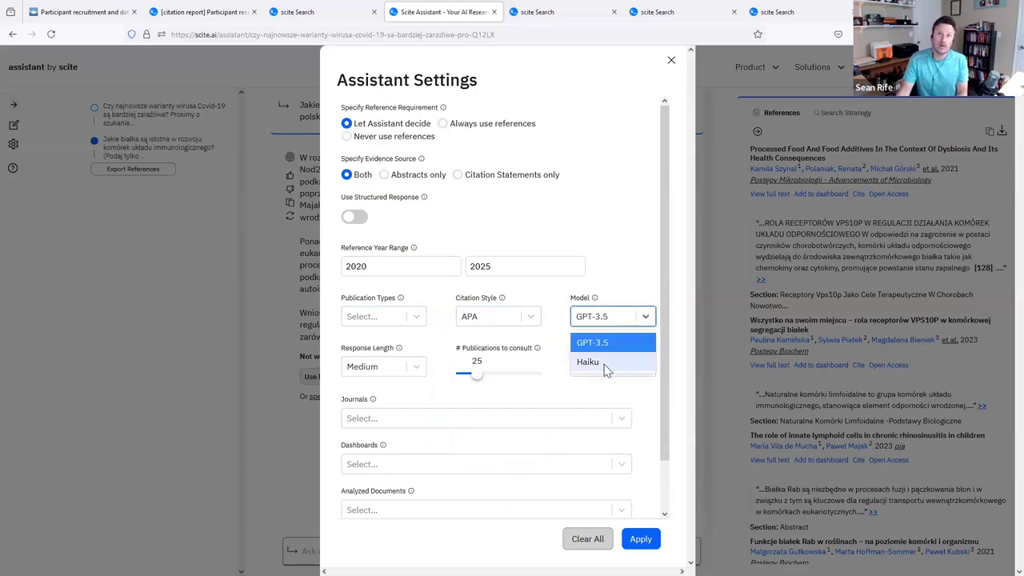
left_click(626, 286)
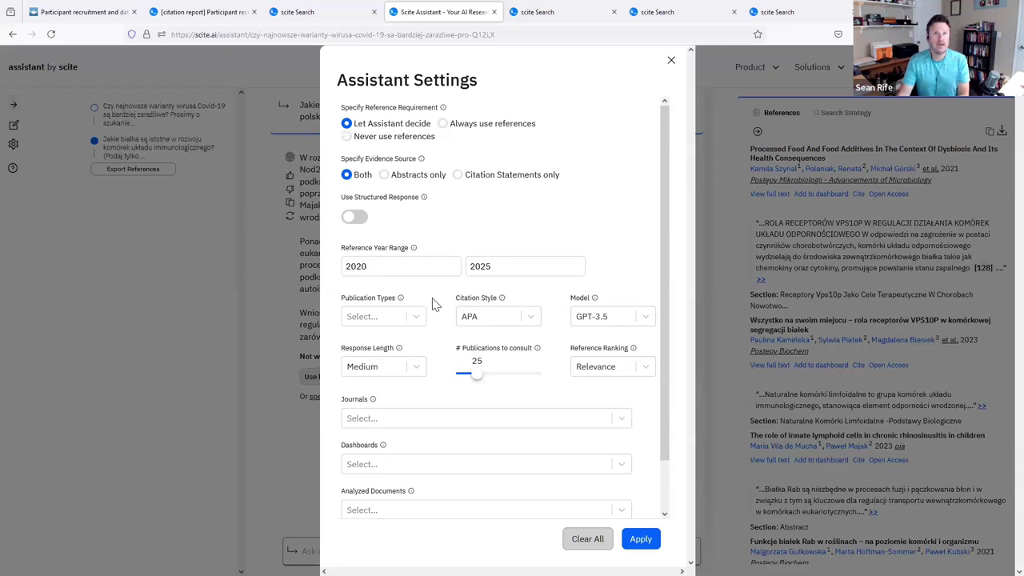
Check the response length and reference ranking options, and close the Assistant settings without applying them.
left_click(419, 368)
left_click(419, 366)
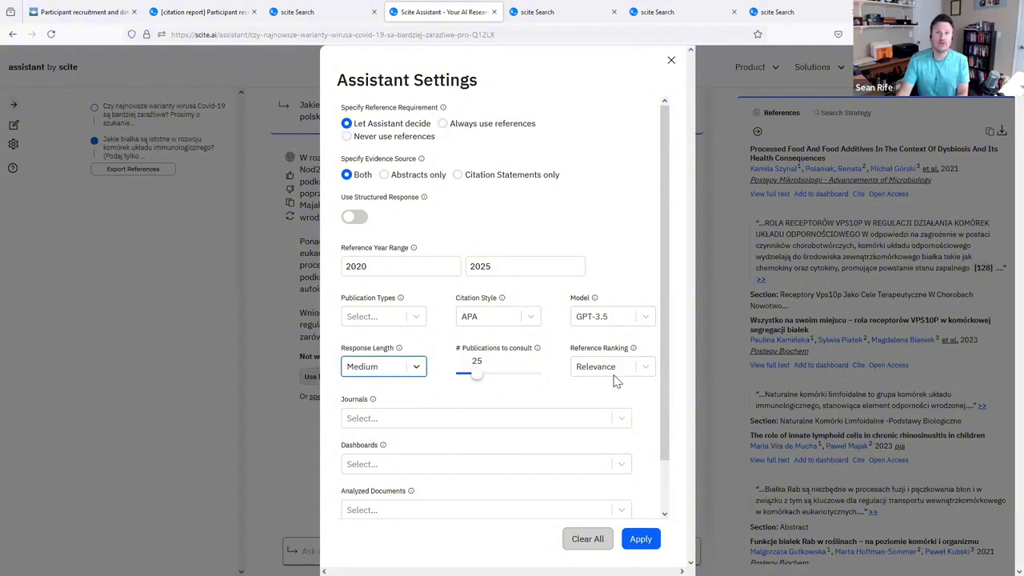
left_click(648, 368)
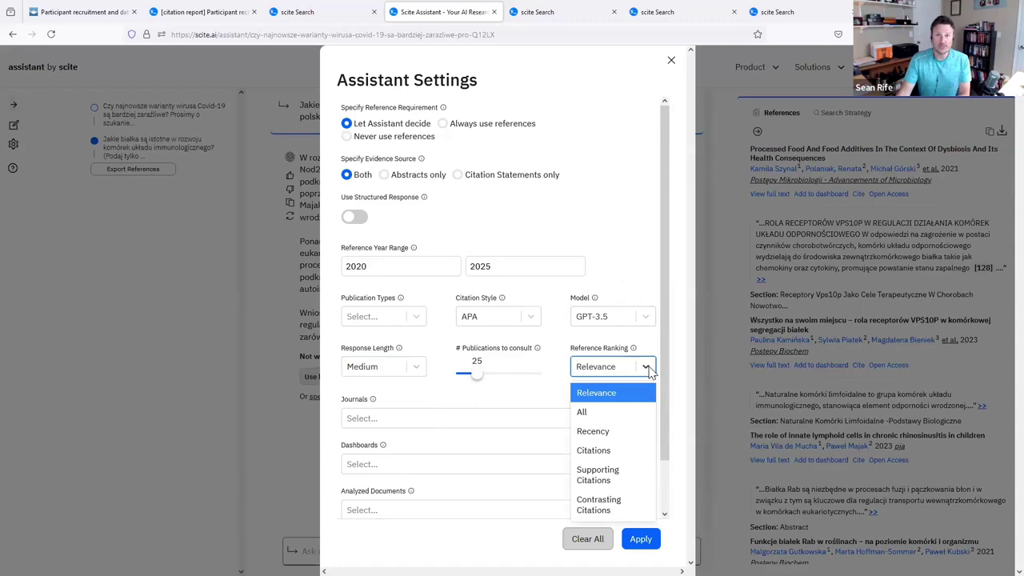
left_click(670, 62)
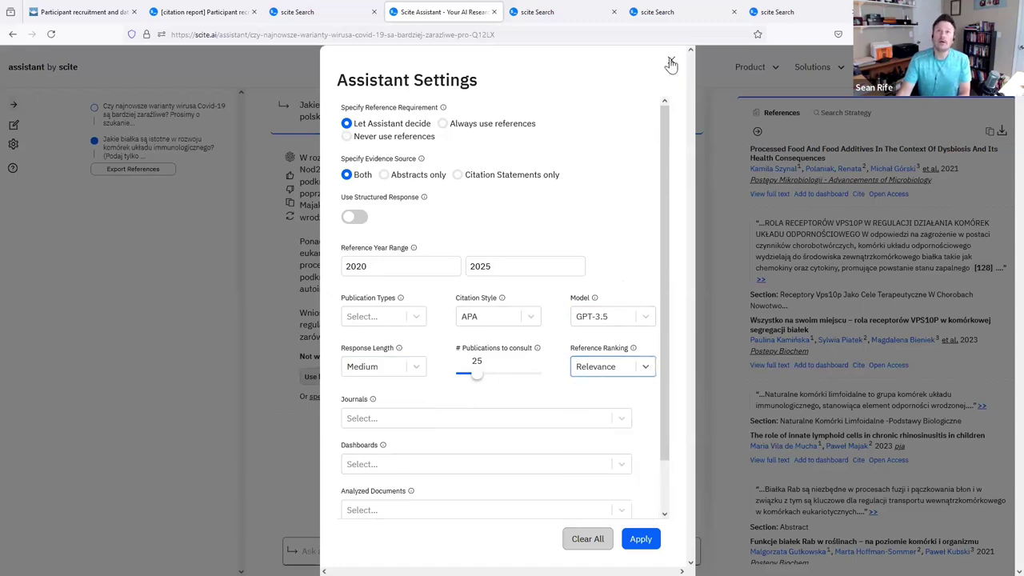
left_click(671, 61)
Review the answer's search strategy, including the searches used and the publications consulted.
left_click(845, 112)
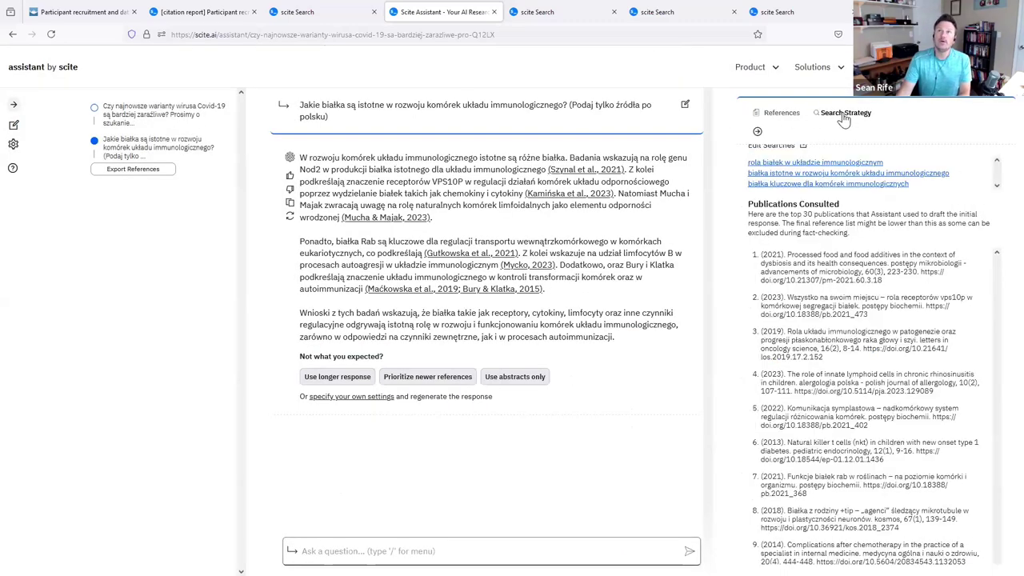
scroll(846, 309, "down", 5)
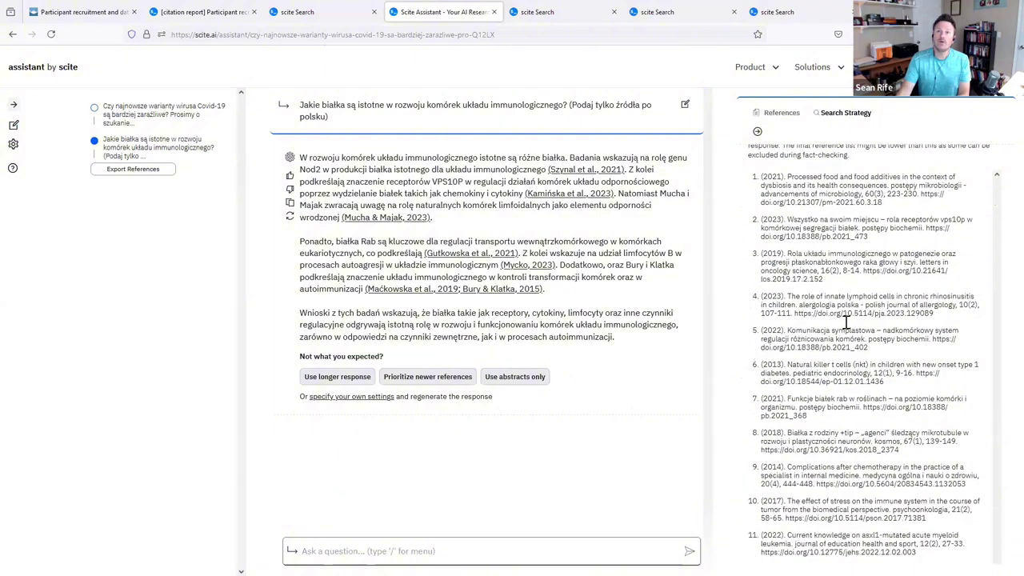
scroll(928, 256, "up", 6)
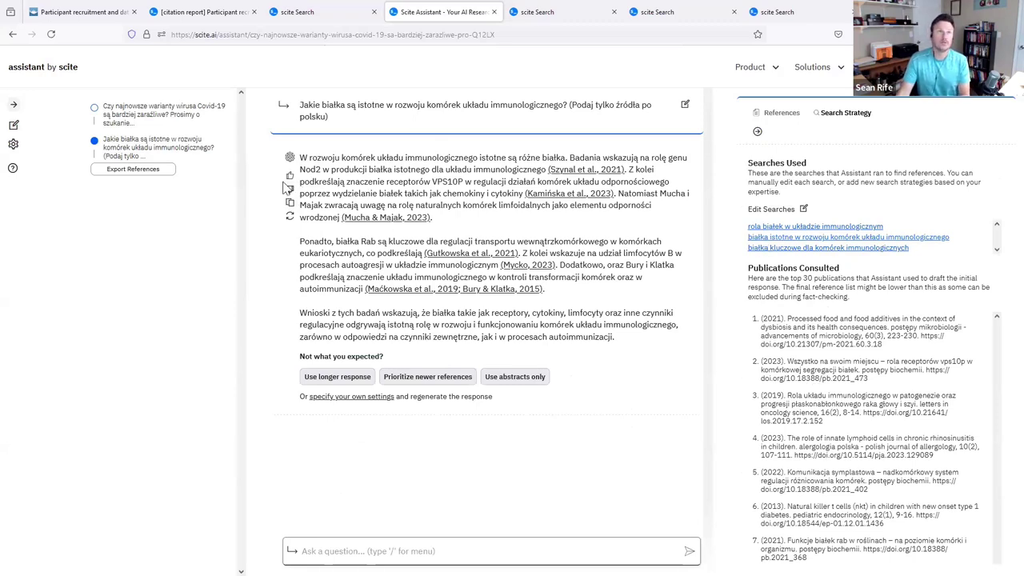
Reopen the Assistant's own-settings dialog for this answer and set the reference ranking to Supporting Citations.
left_click(353, 398)
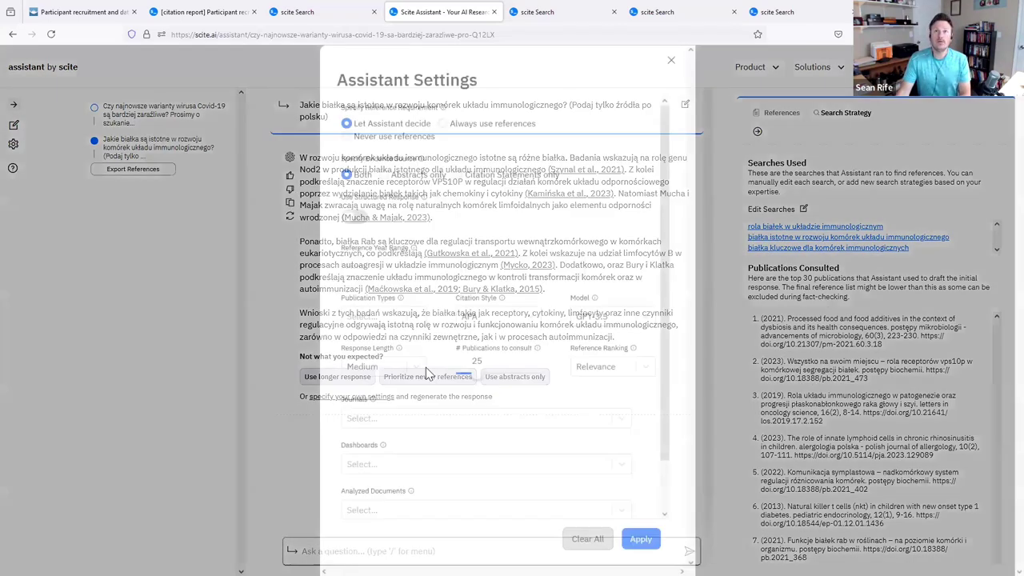
left_click(639, 372)
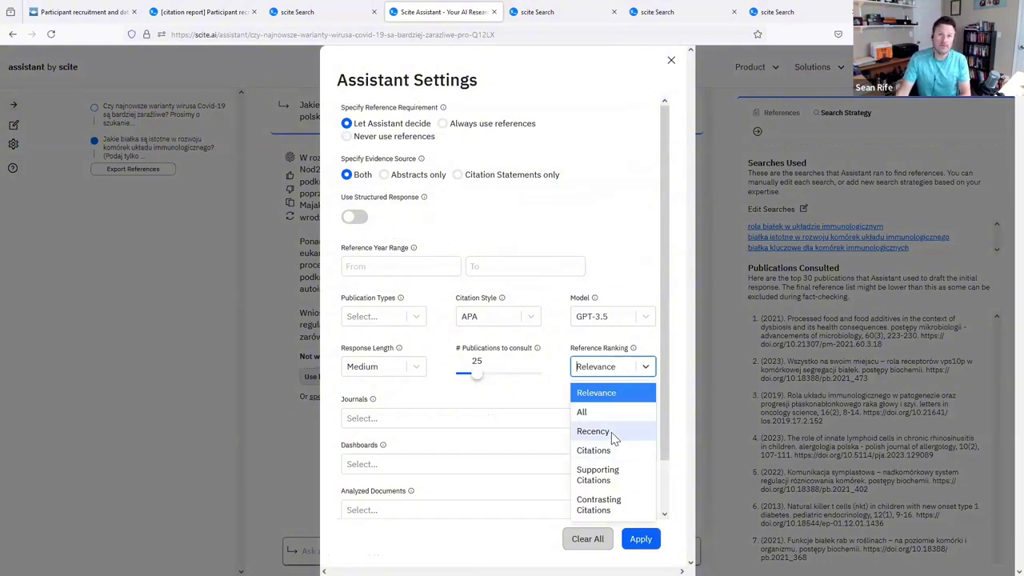
left_click(621, 474)
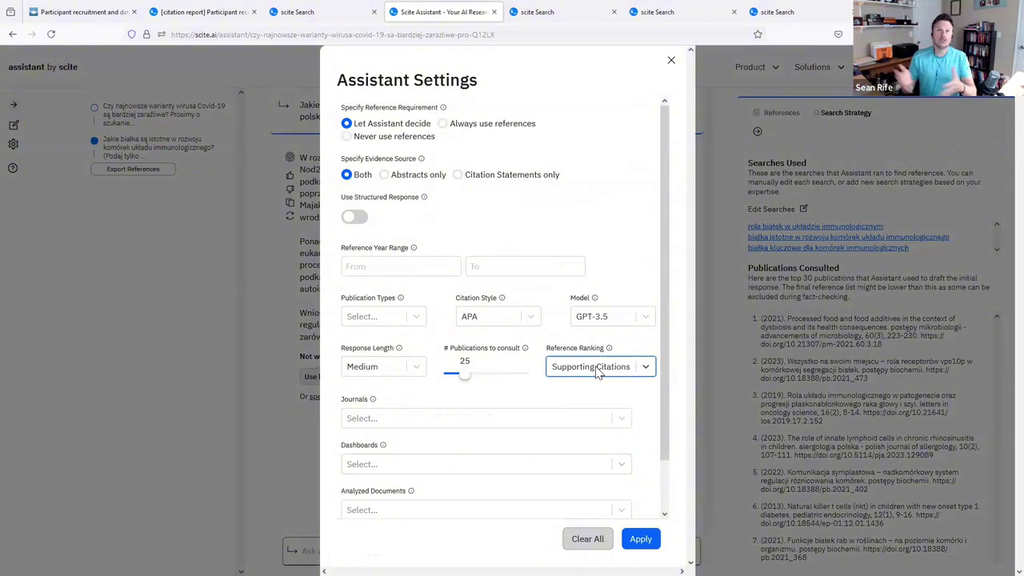
Switch to the beta blockers hypertension search and filter its results to at least 10 supporting citations.
left_click(336, 26)
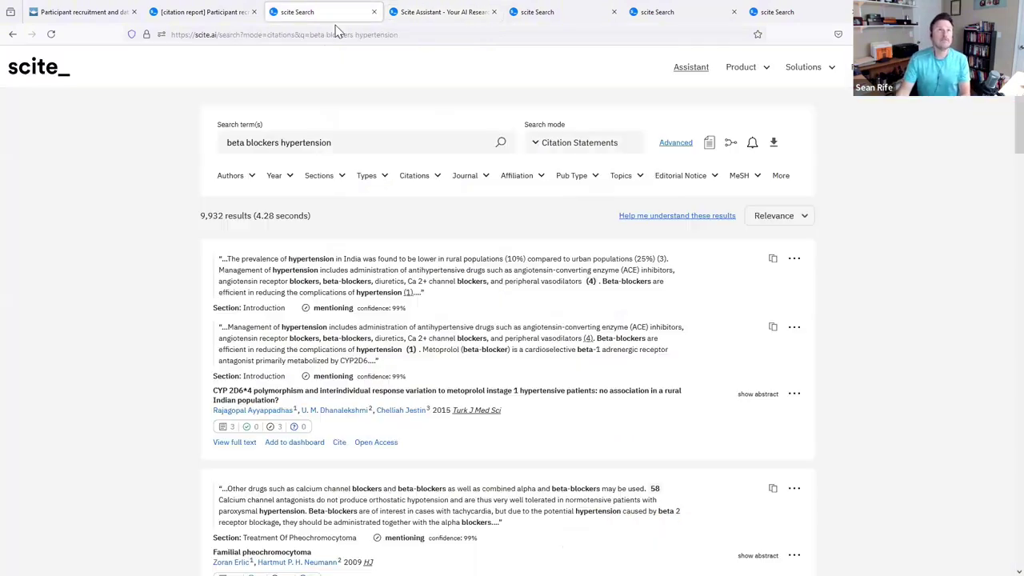
left_click(414, 178)
left_click_drag(413, 248, 428, 246)
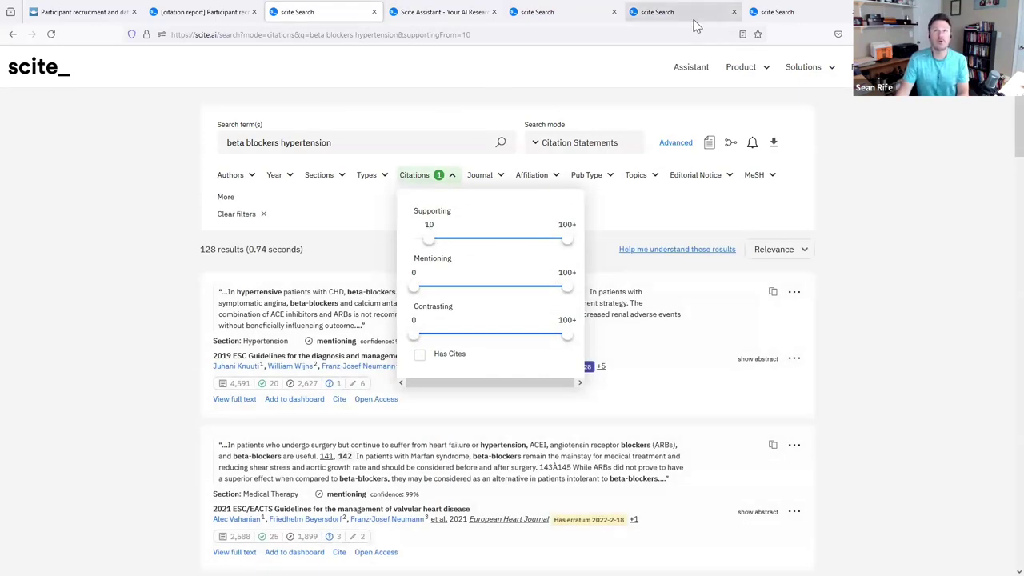
Return to the Assistant settings and restrict the journals to Science and Nature.
left_click(436, 12)
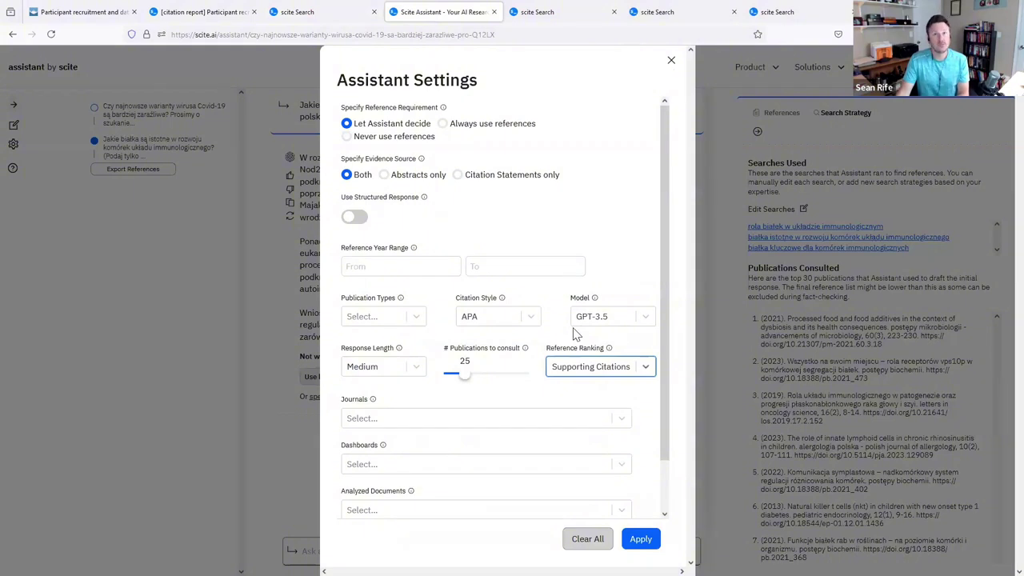
left_click(621, 255)
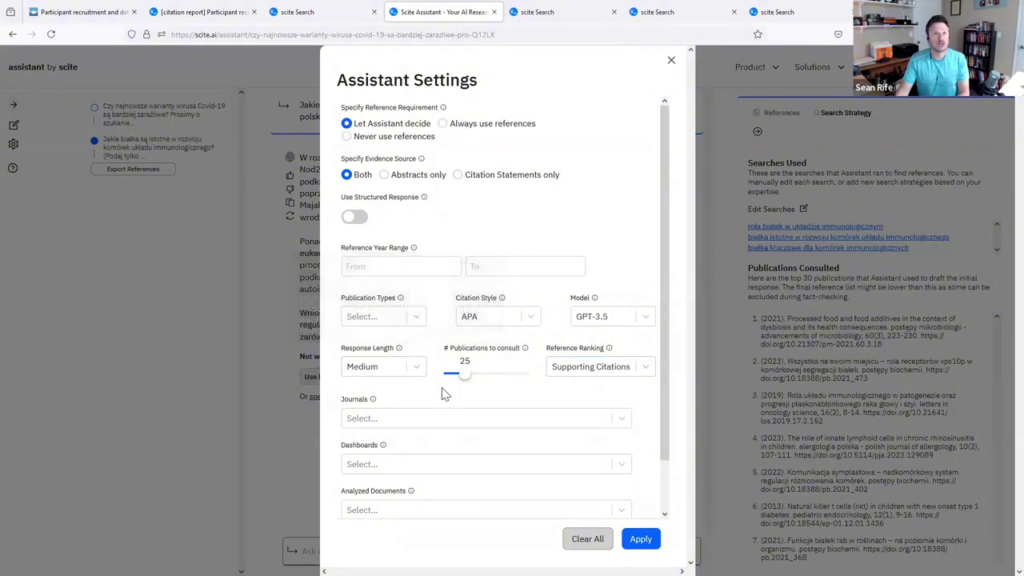
left_click(429, 422)
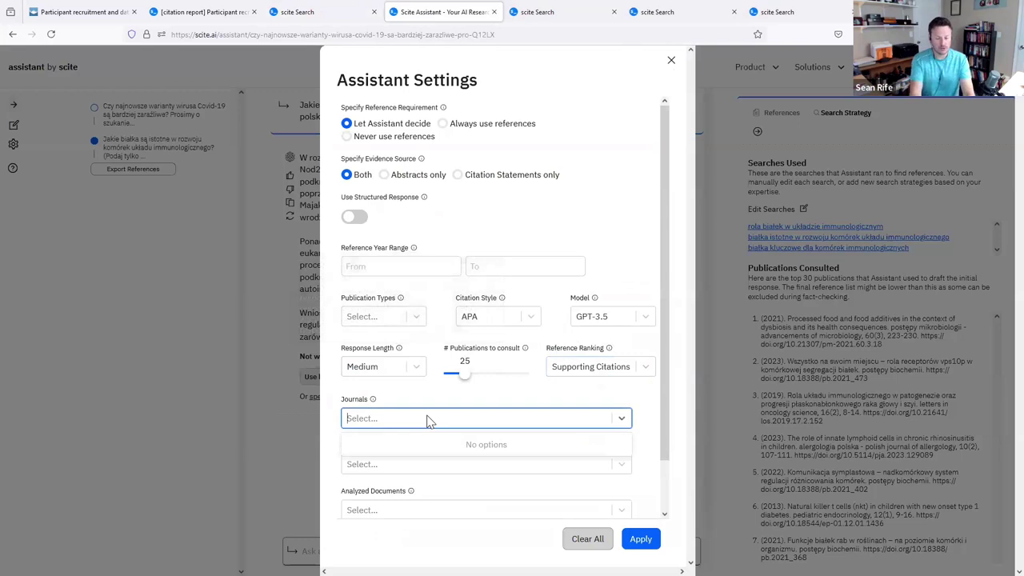
type("Science")
key("Return")
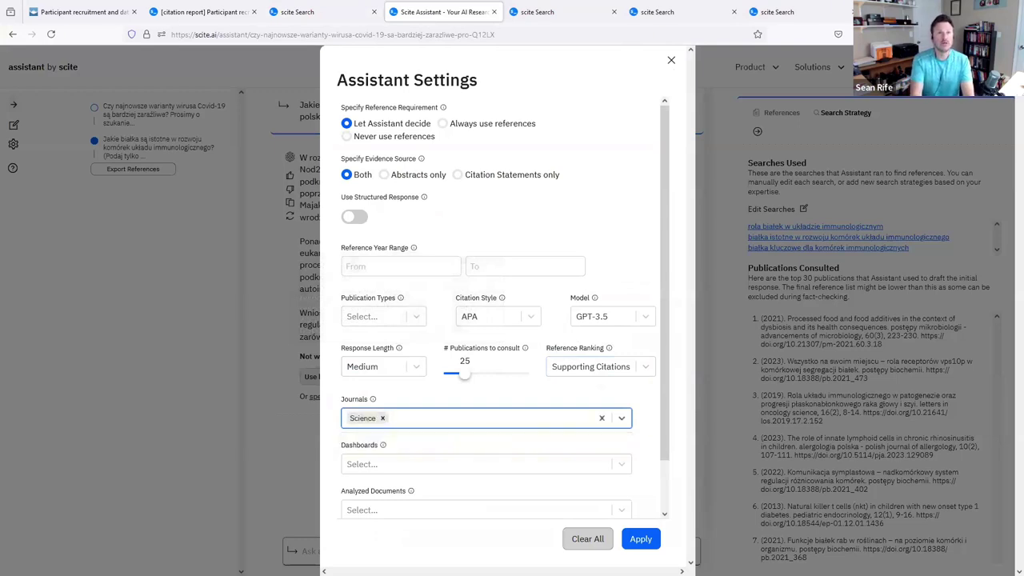
type("Nature")
key("Return")
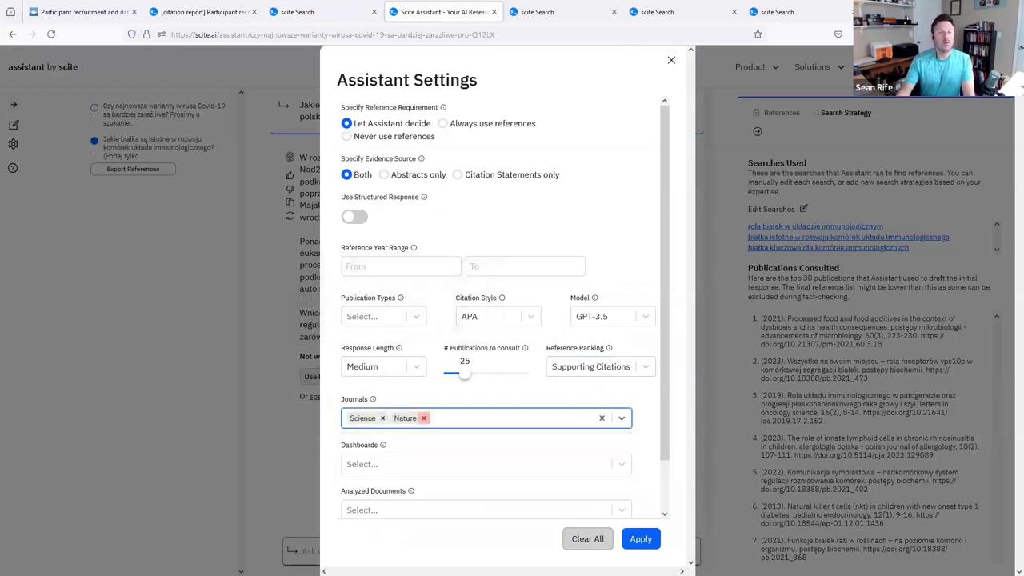
left_click(446, 451)
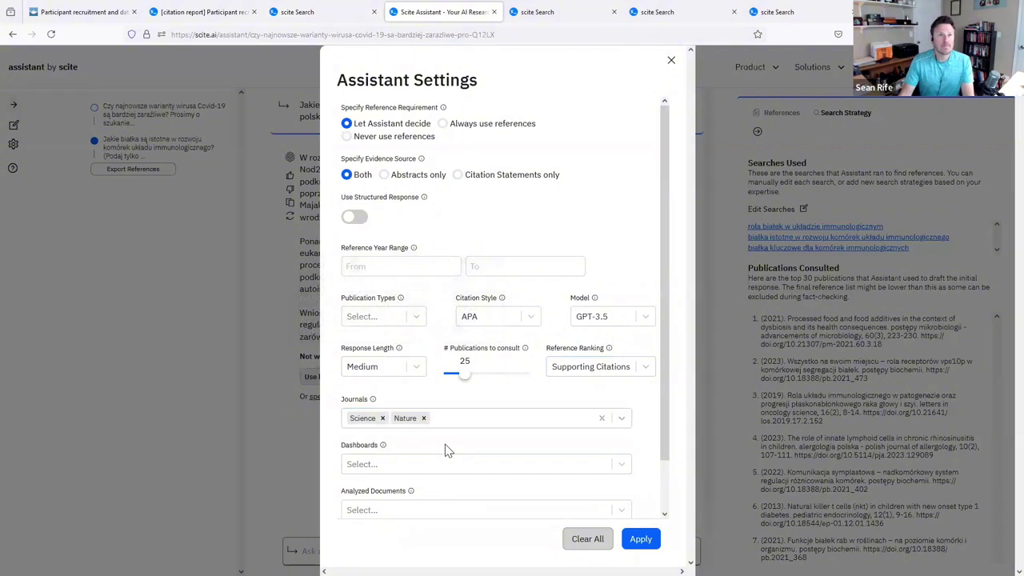
Look at the dashboards available for limiting the Assistant's sources, and close the settings without applying them.
scroll(434, 467, "down", 1)
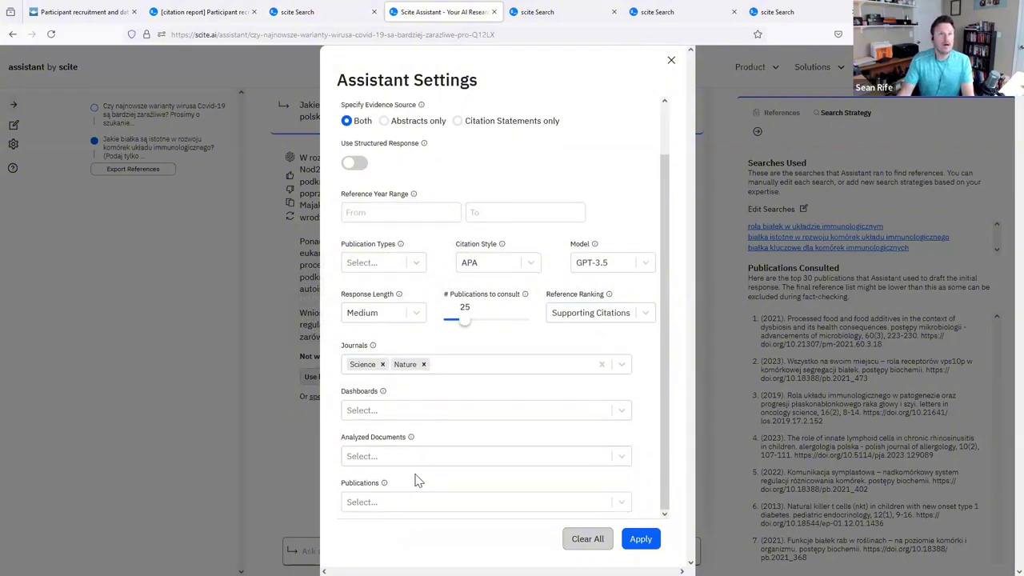
left_click(378, 410)
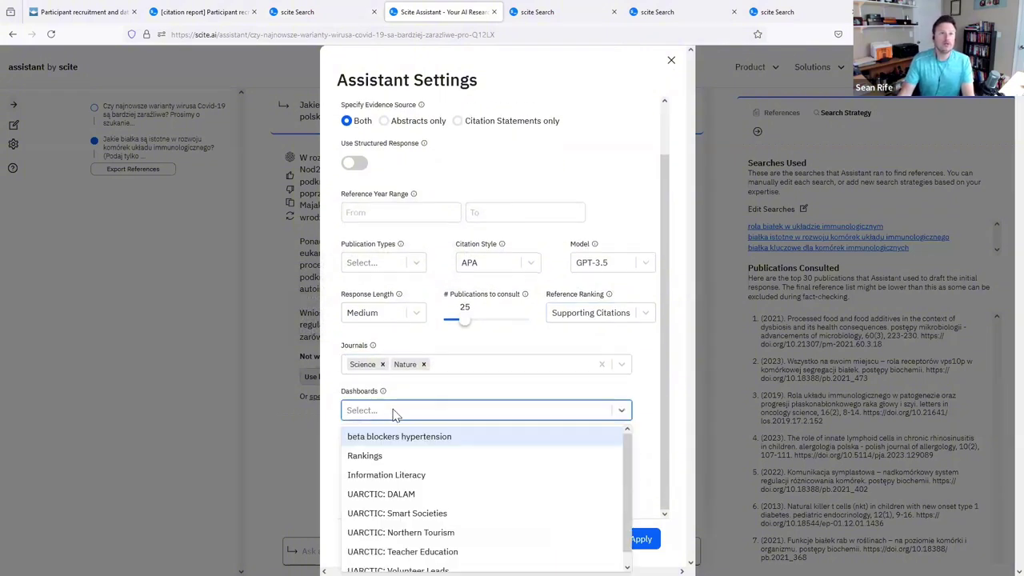
left_click(393, 413)
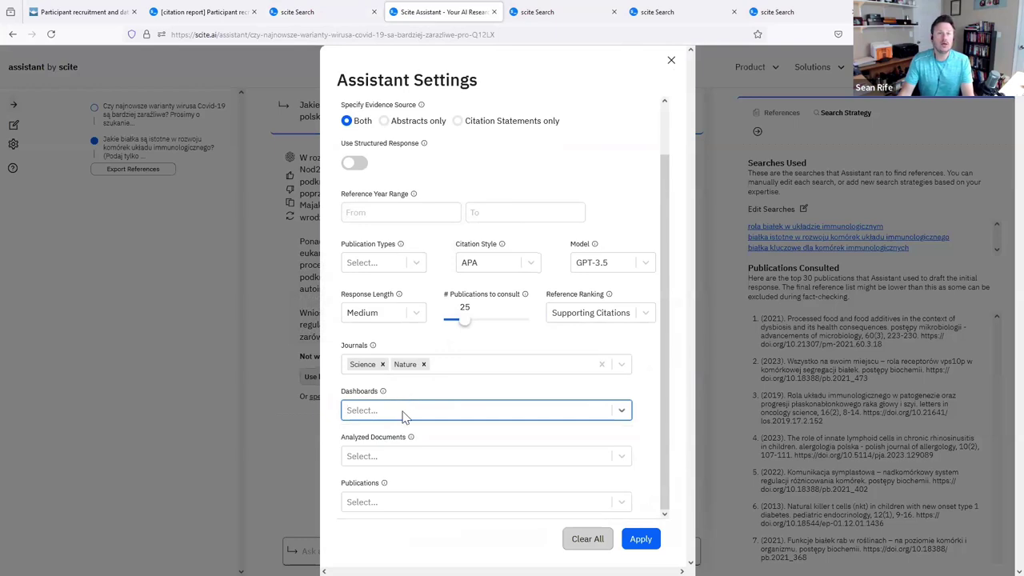
left_click(416, 423)
left_click(415, 421)
left_click(416, 414)
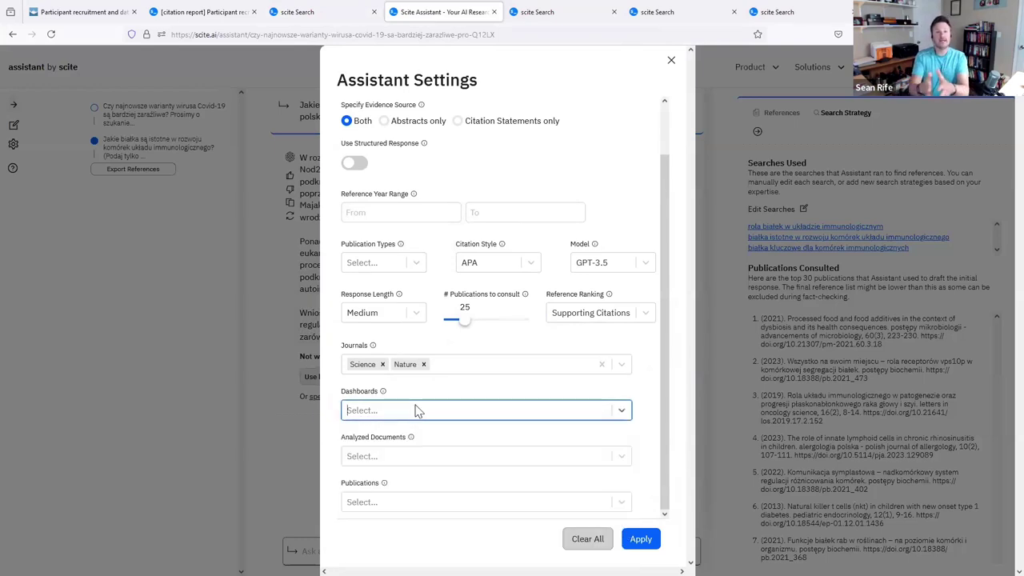
left_click(672, 61)
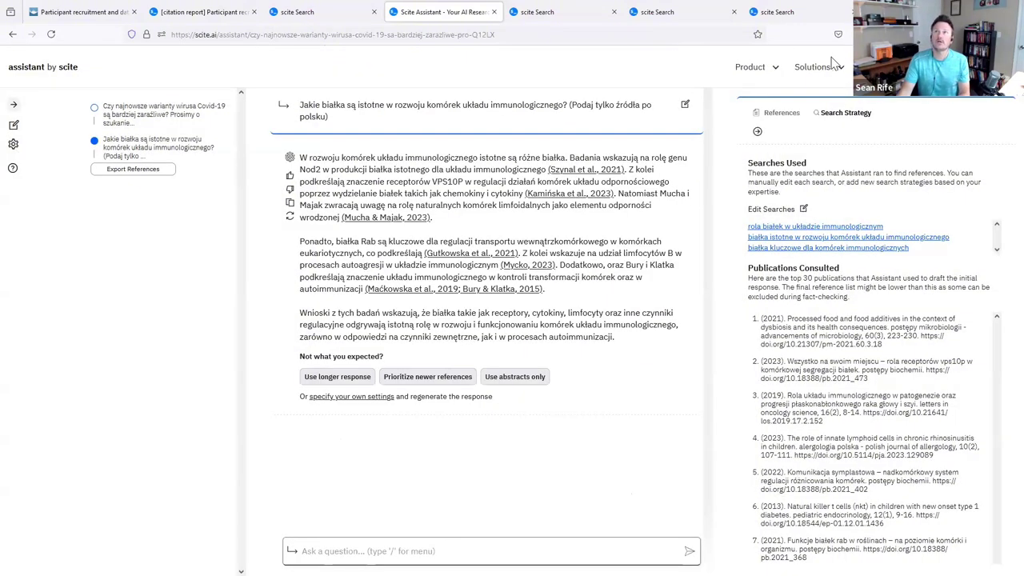
Open Custom Dashboards in a new browser tab and switch to it.
left_click(824, 69)
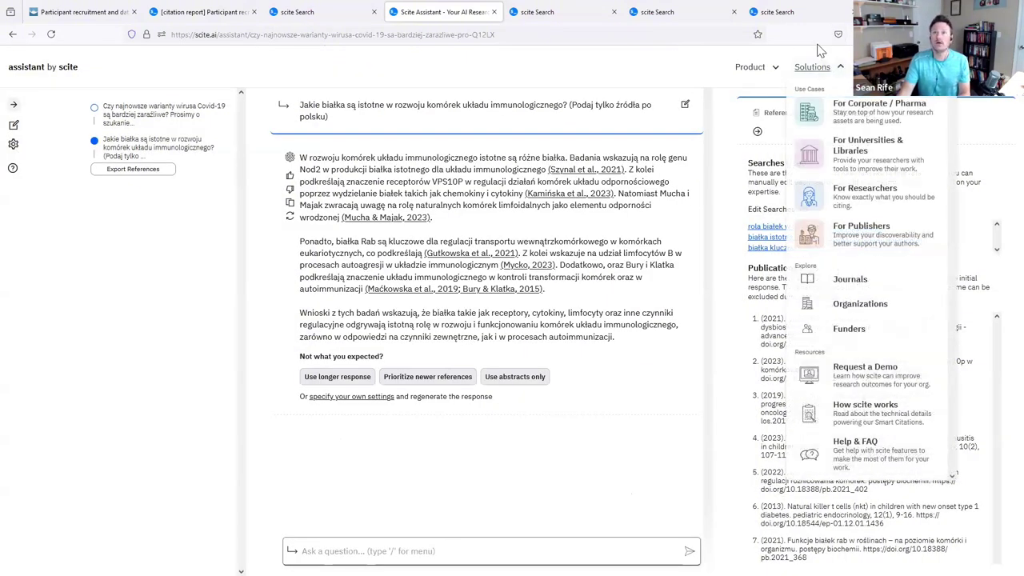
left_click(756, 68)
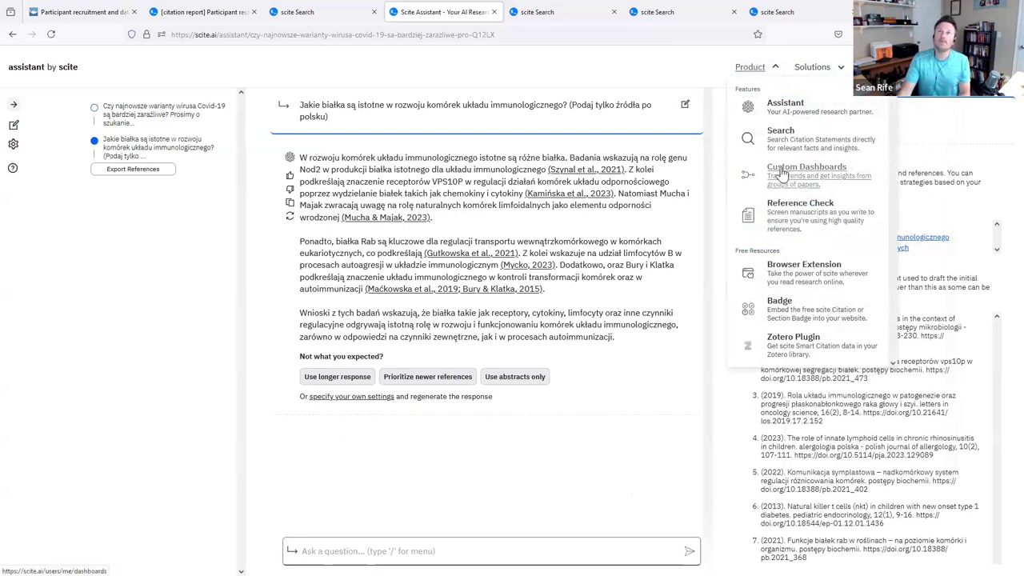
right_click(789, 173)
left_click(822, 180)
left_click(493, 16)
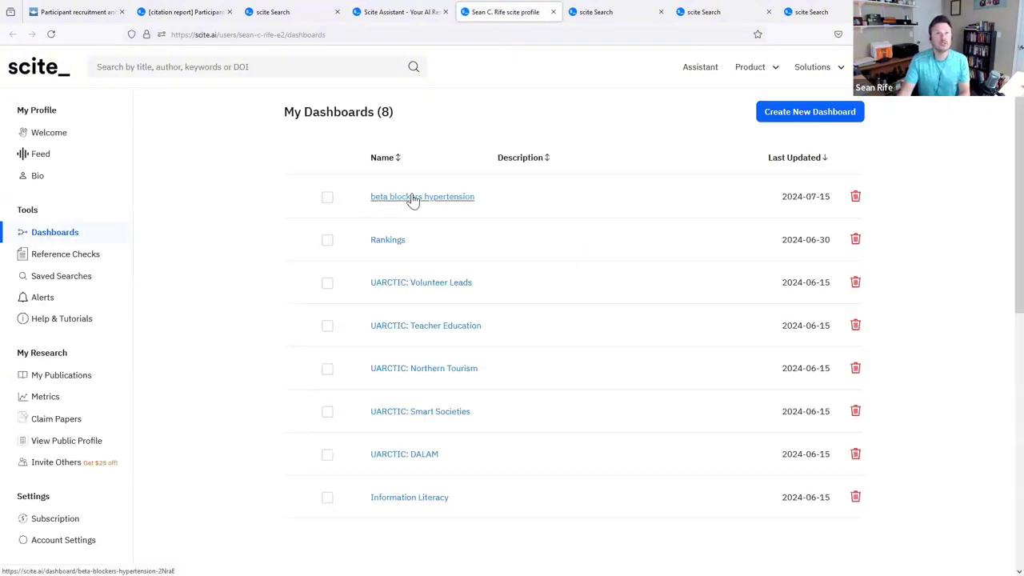
Open the Information Literacy dashboard and look through its SI trends, authors and articles.
left_click(430, 501)
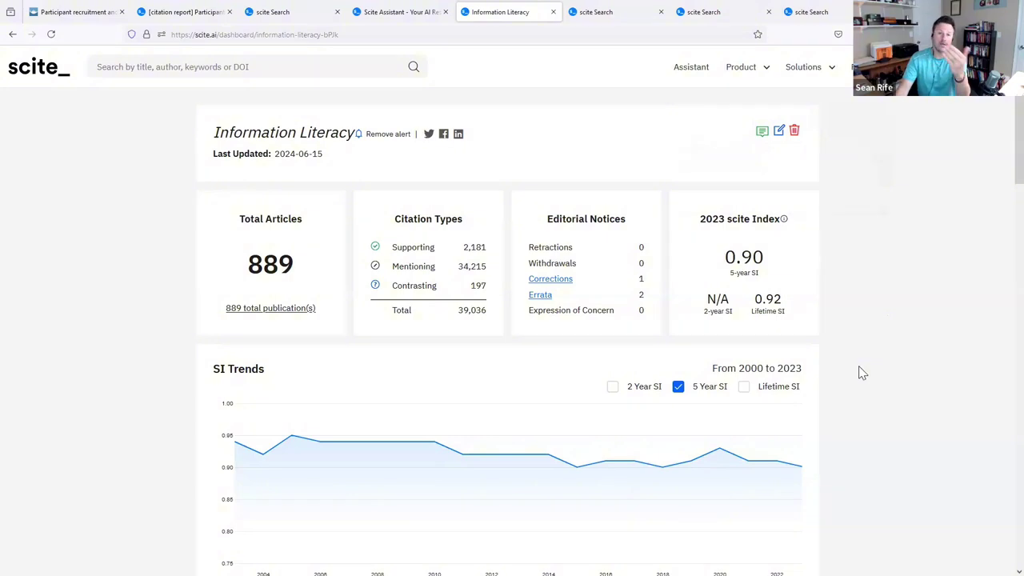
scroll(897, 402, "down", 4)
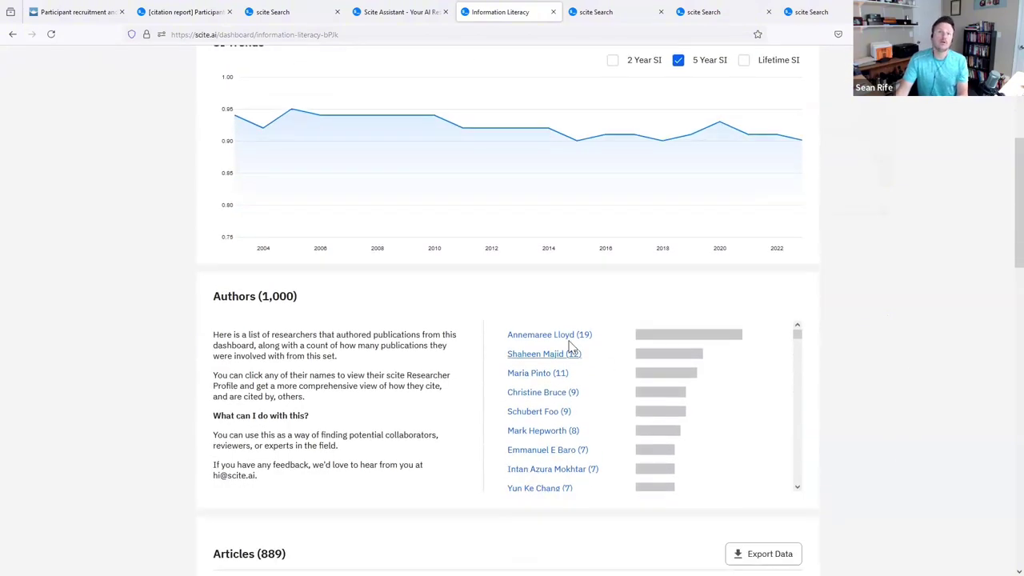
scroll(396, 421, "down", 1)
scroll(448, 272, "down", 2)
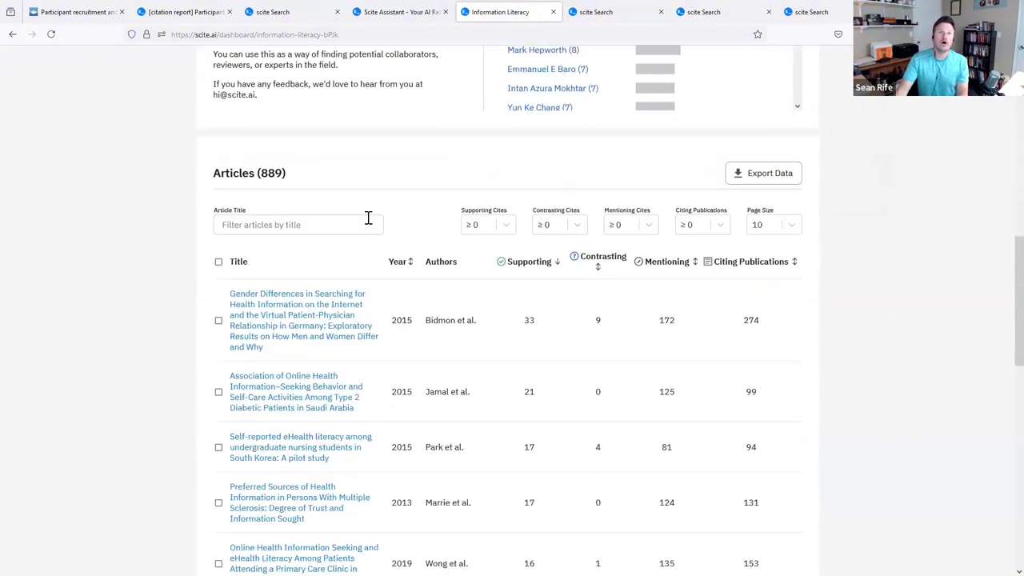
scroll(433, 267, "down", 1)
scroll(448, 288, "down", 6)
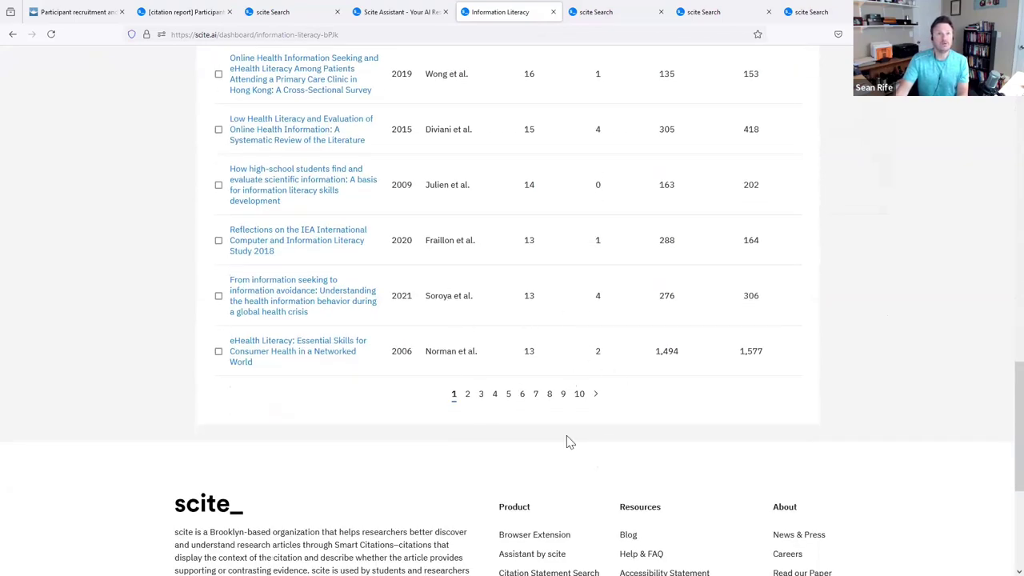
scroll(880, 400, "up", 8)
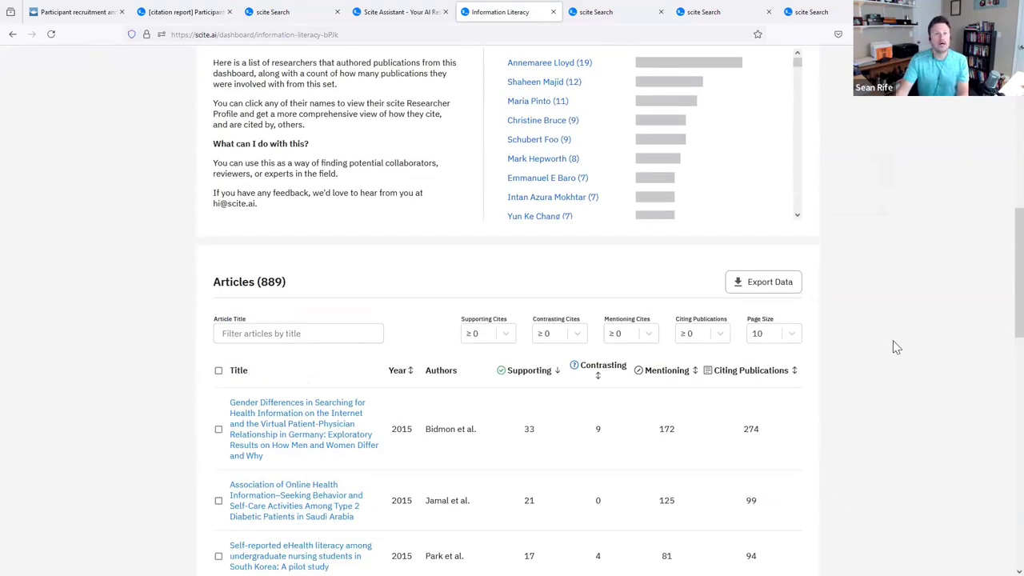
Look at the format and field options for exporting the Information Literacy articles, and leave without exporting.
left_click(787, 282)
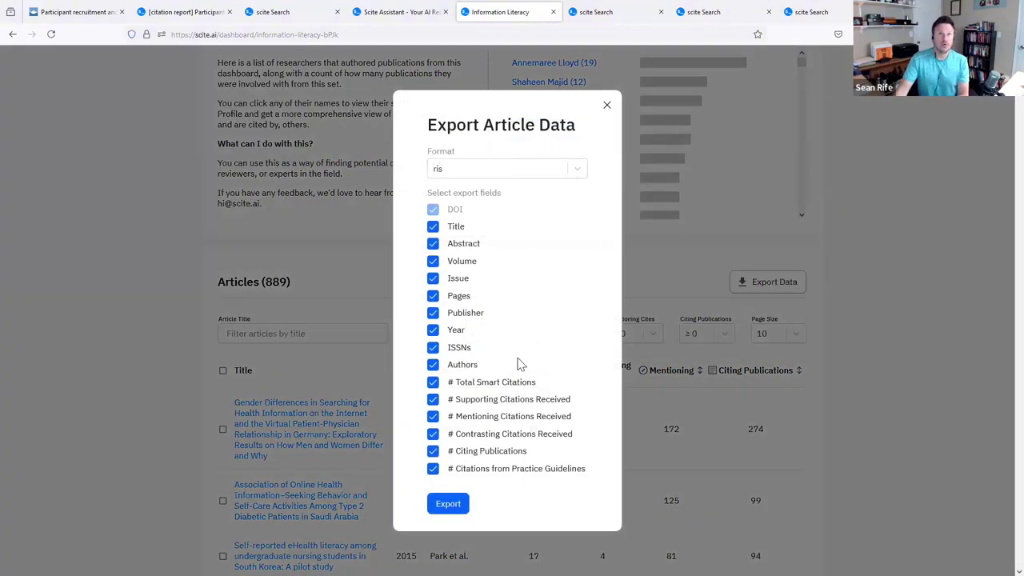
left_click(549, 173)
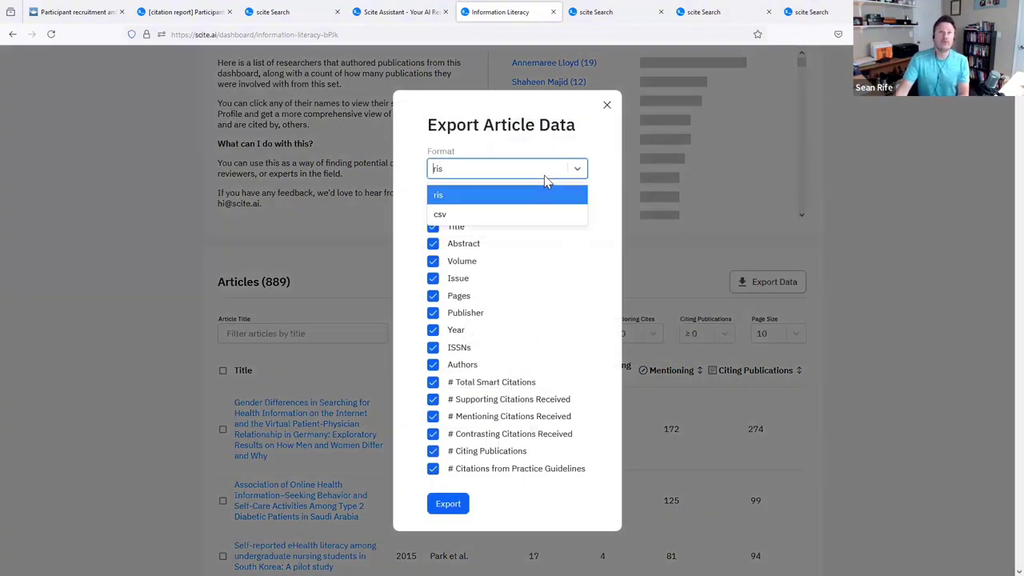
left_click(549, 173)
left_click(606, 108)
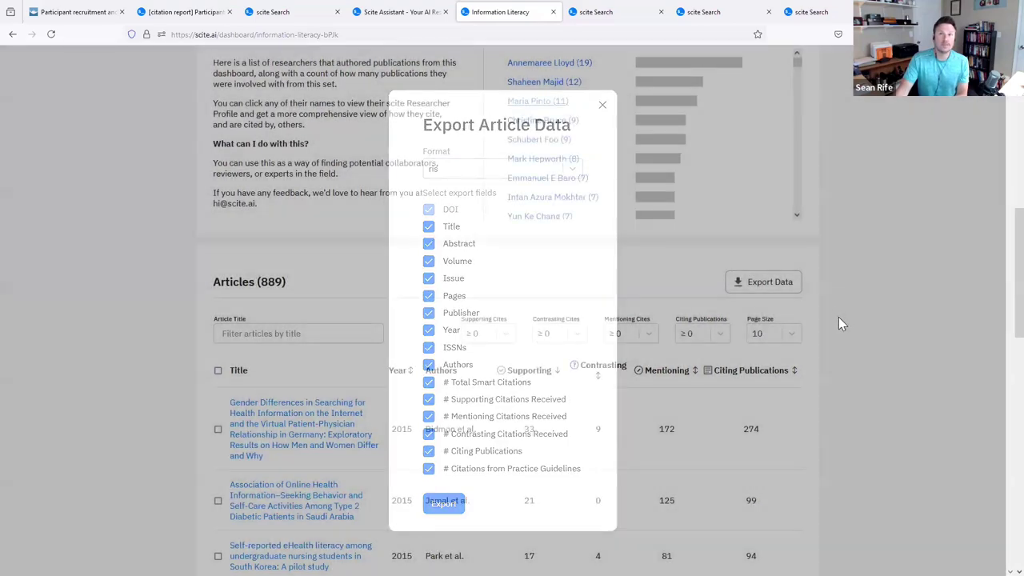
scroll(840, 319, "up", 10)
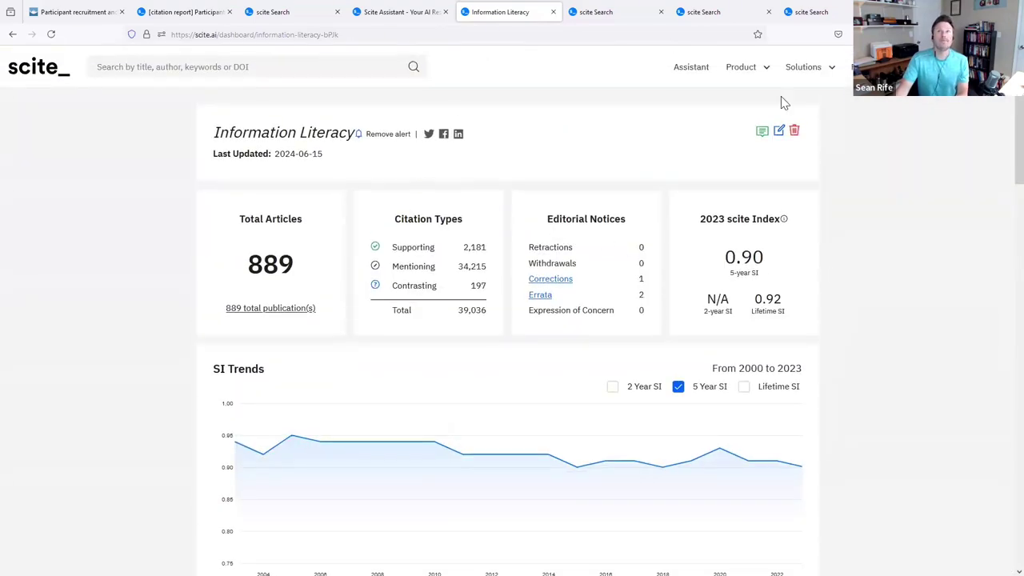
Return to the dashboards list, open the form for creating a custom dashboard and look through its import and DOI options.
left_click(12, 35)
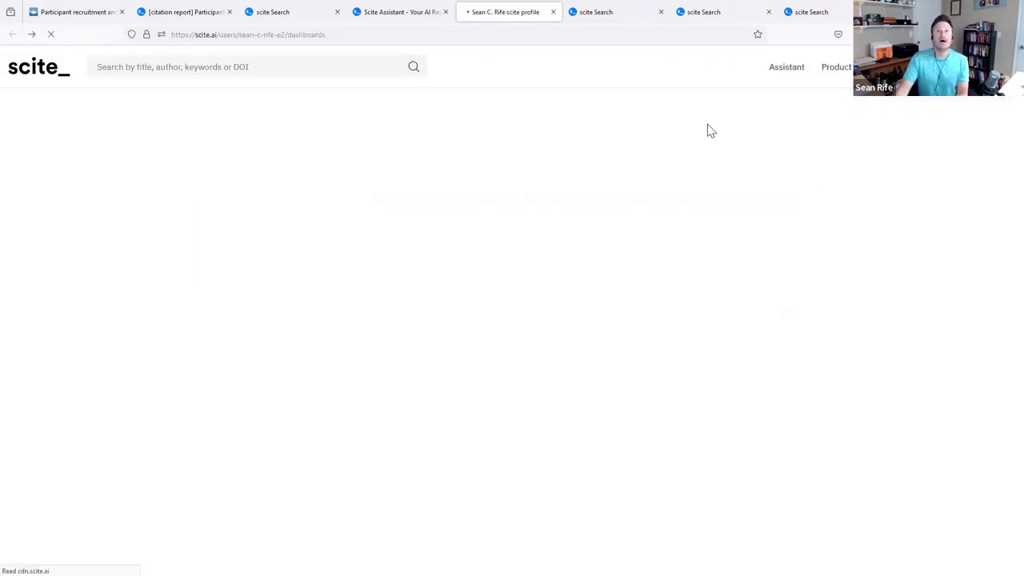
left_click(848, 114)
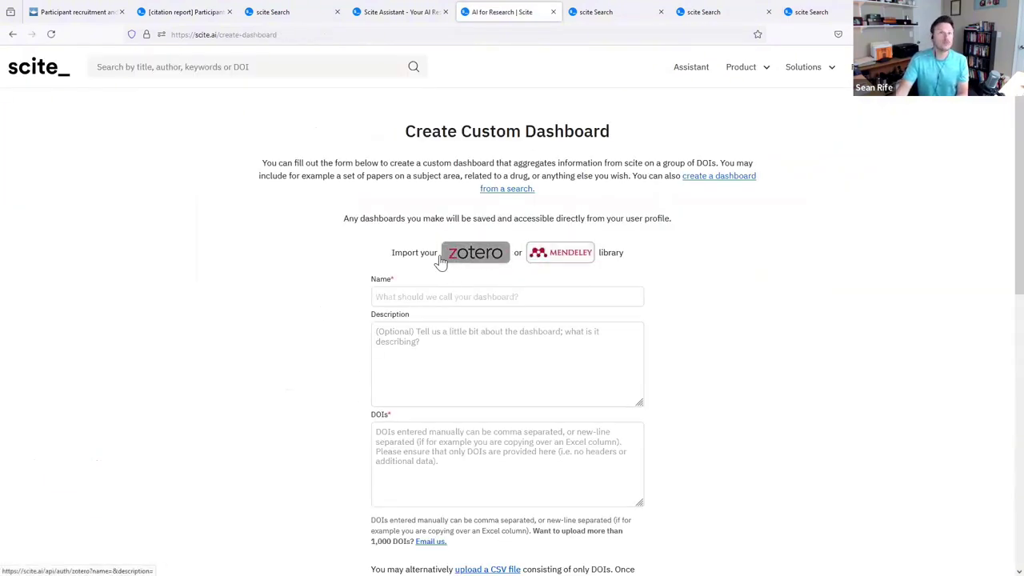
scroll(714, 332, "down", 2)
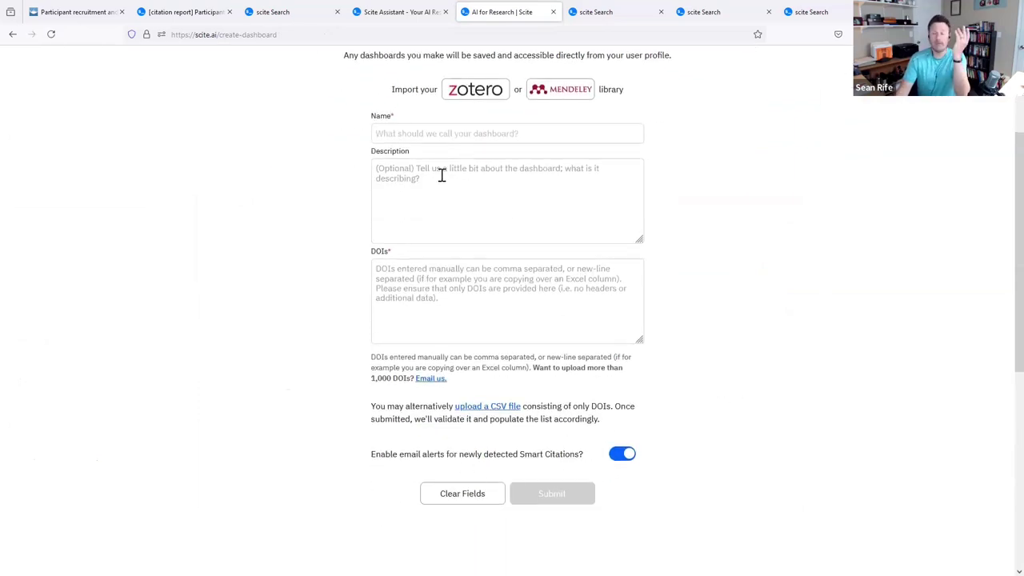
In the Assistant settings, limit the sources to the beta blockers hypertension dashboard and remove that restriction again.
left_click(399, 11)
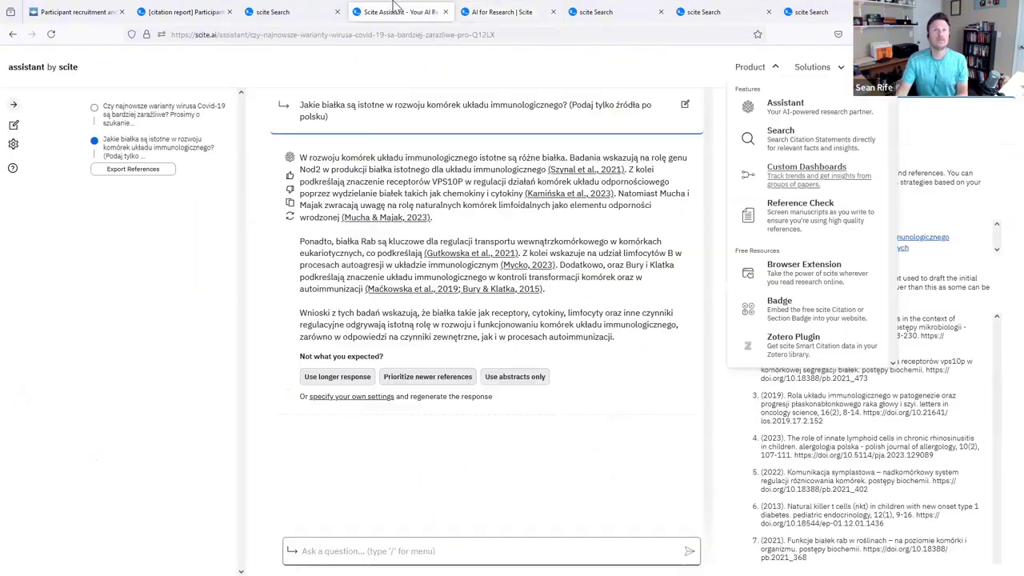
left_click(357, 396)
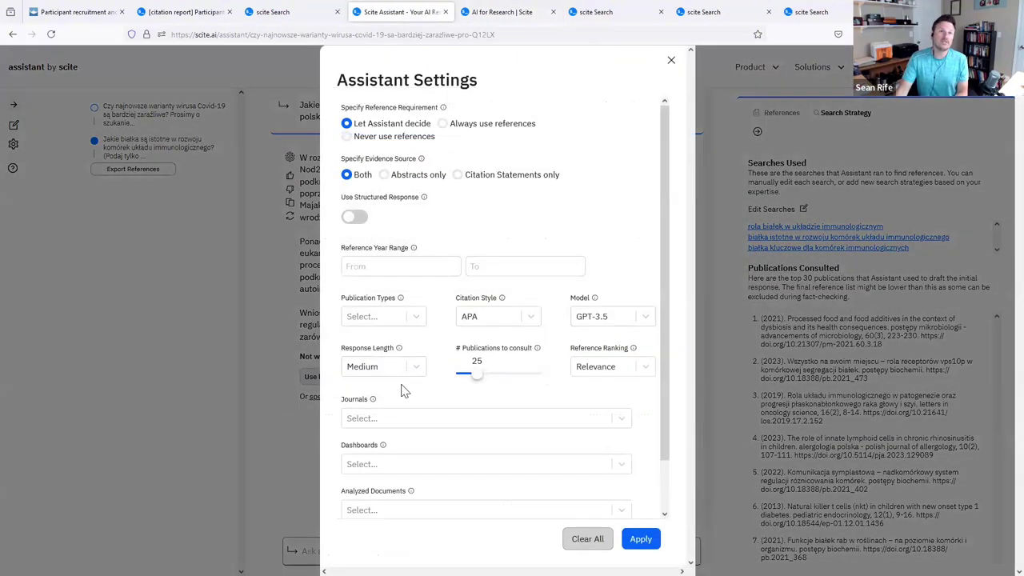
scroll(412, 449, "down", 2)
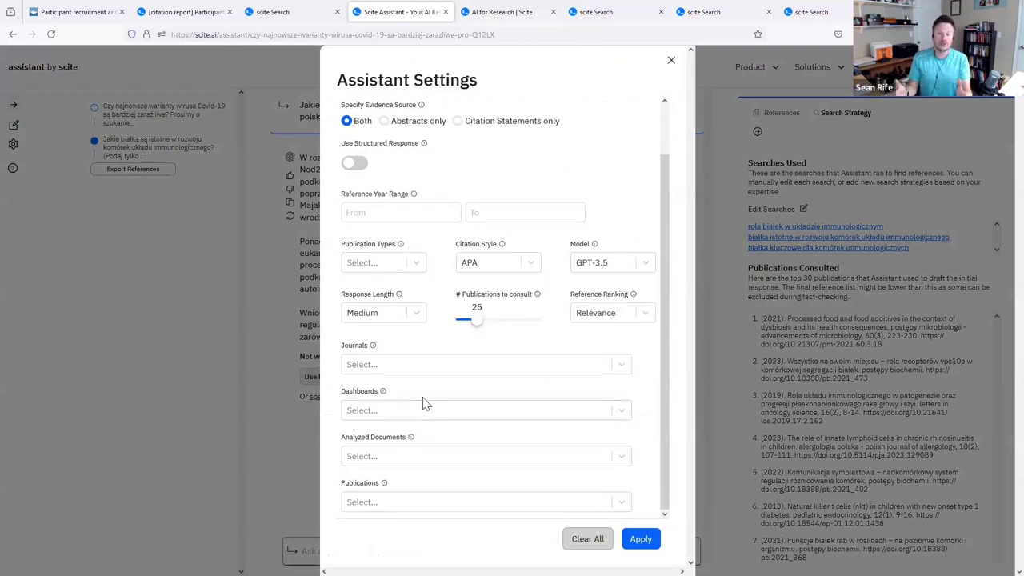
left_click(432, 409)
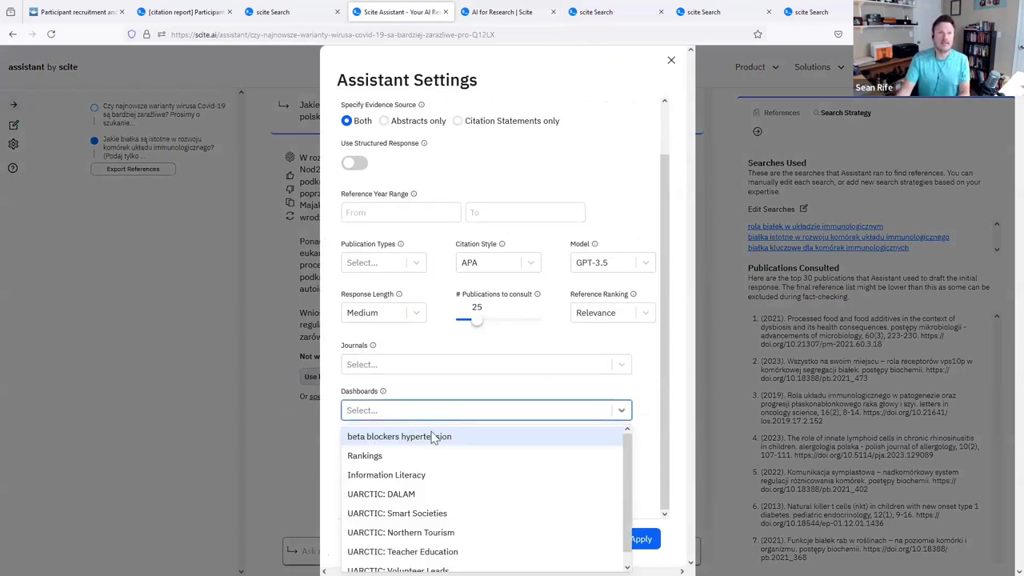
left_click(434, 434)
left_click(459, 432)
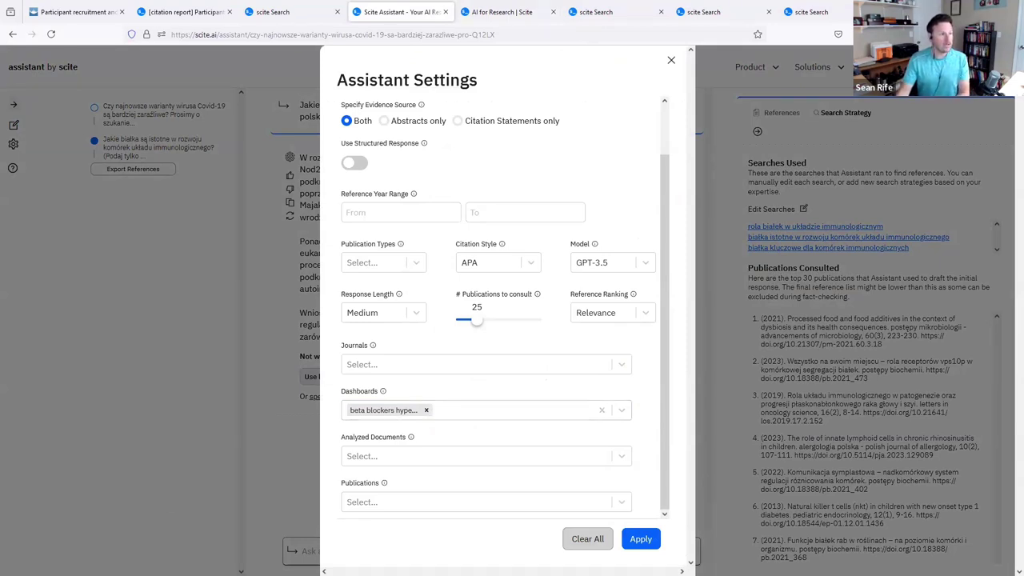
left_click(426, 410)
Look at the analyzed documents available for limiting the Assistant's sources, and close the settings without applying them.
left_click(426, 456)
left_click(428, 437)
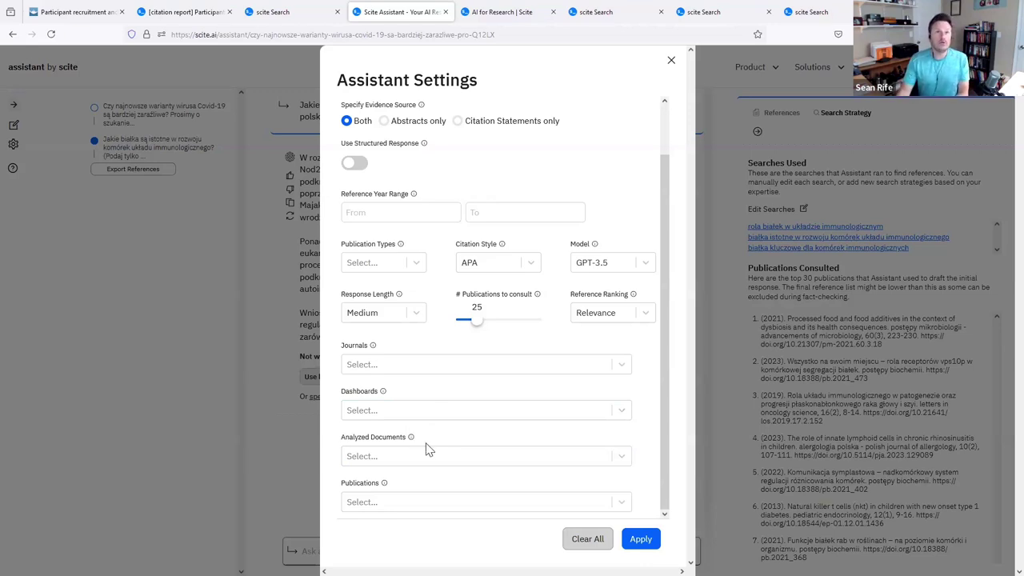
left_click(429, 457)
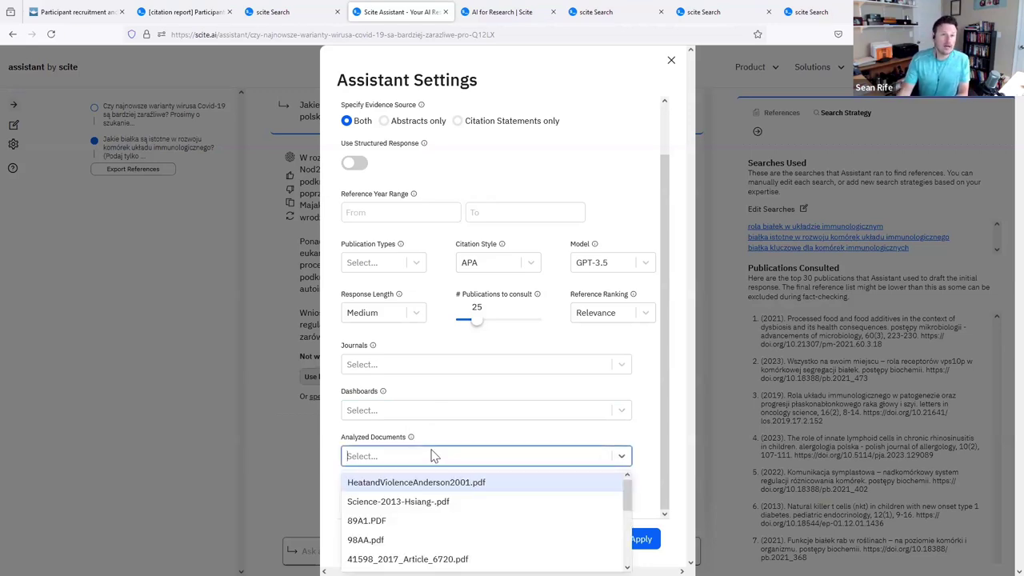
left_click(433, 455)
left_click(433, 439)
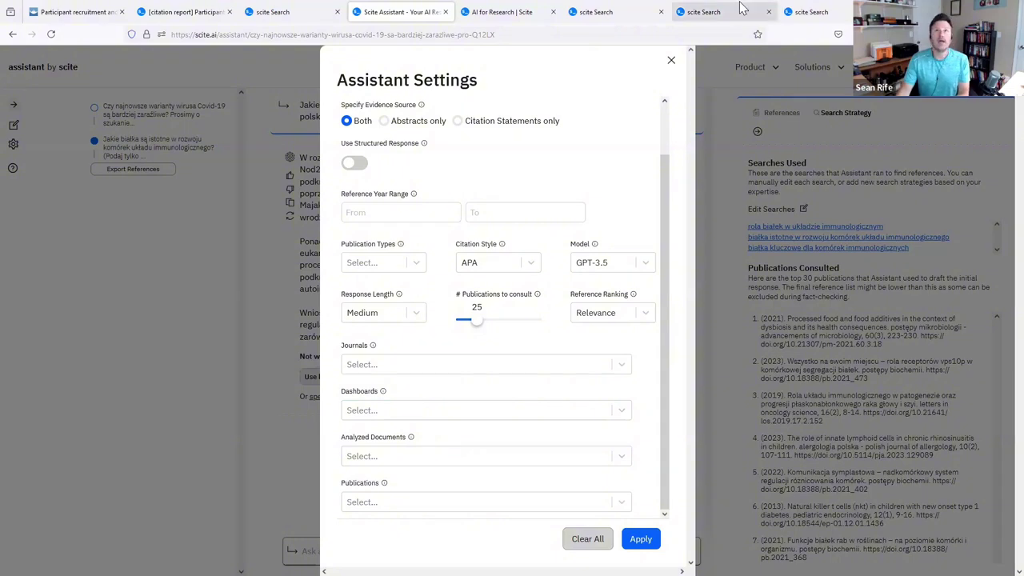
left_click(673, 61)
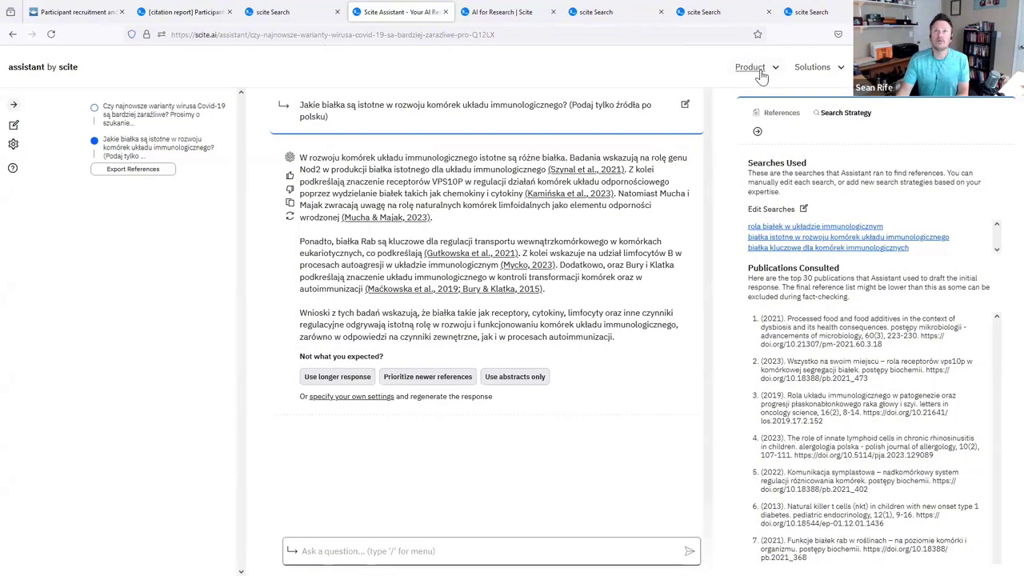
Open Reference Check in a new browser tab, go to the saved reference checks and bring up the document upload.
left_click(754, 67)
right_click(814, 215)
left_click(831, 222)
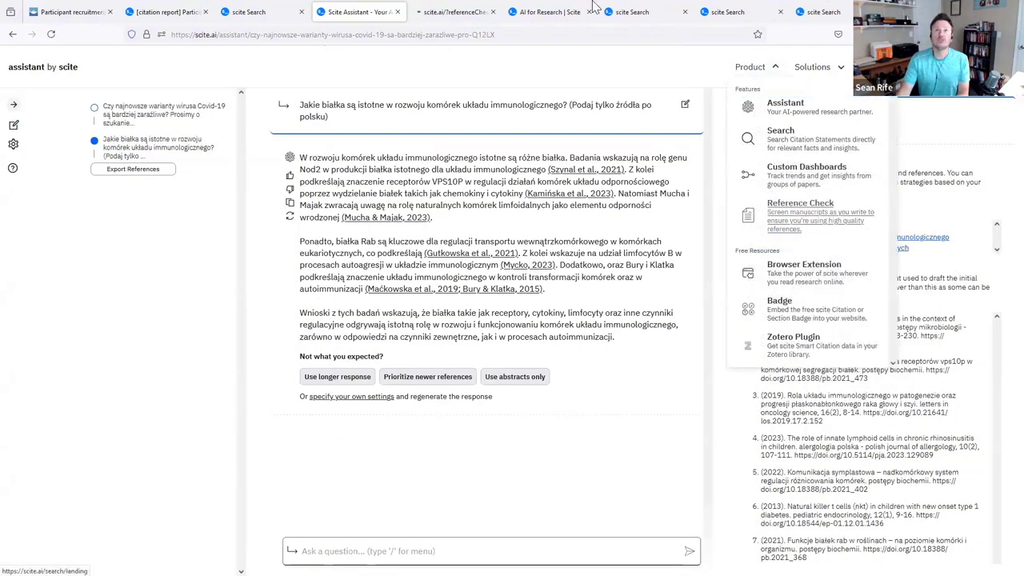
left_click(440, 12)
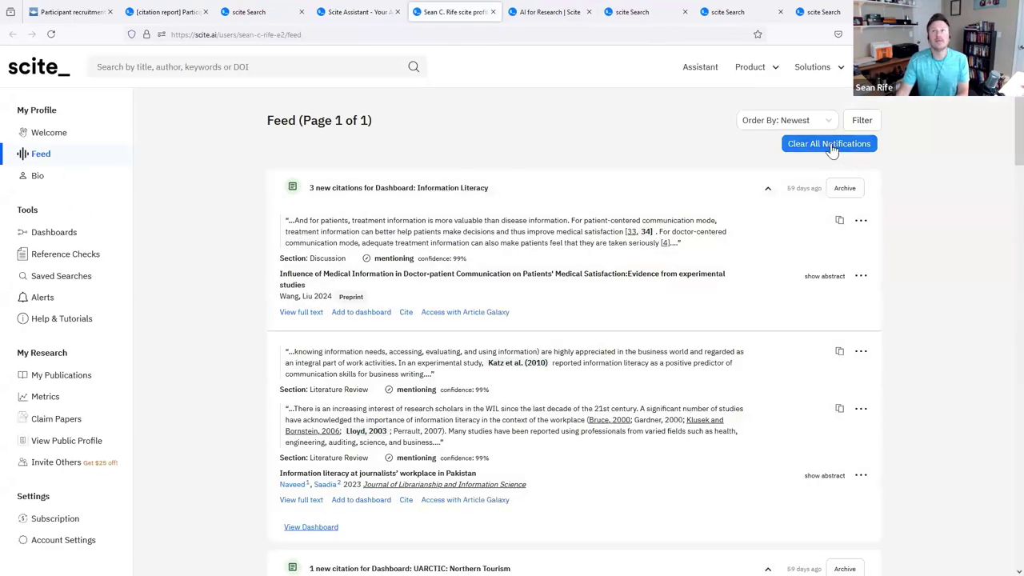
left_click(80, 254)
left_click(845, 115)
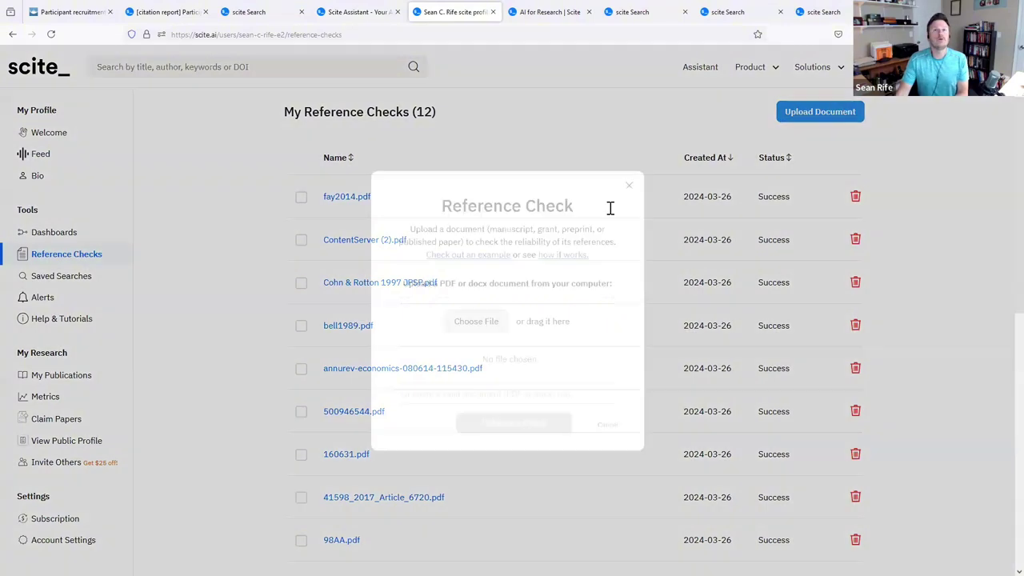
Open the example reference check and look through its references for retractions and other editorial concerns.
left_click(483, 261)
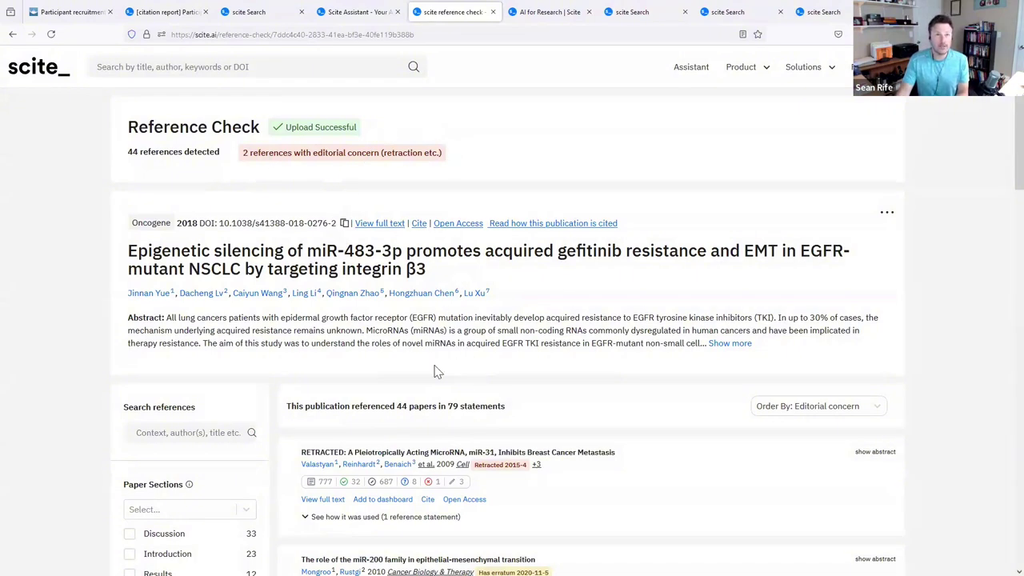
scroll(437, 371, "down", 2)
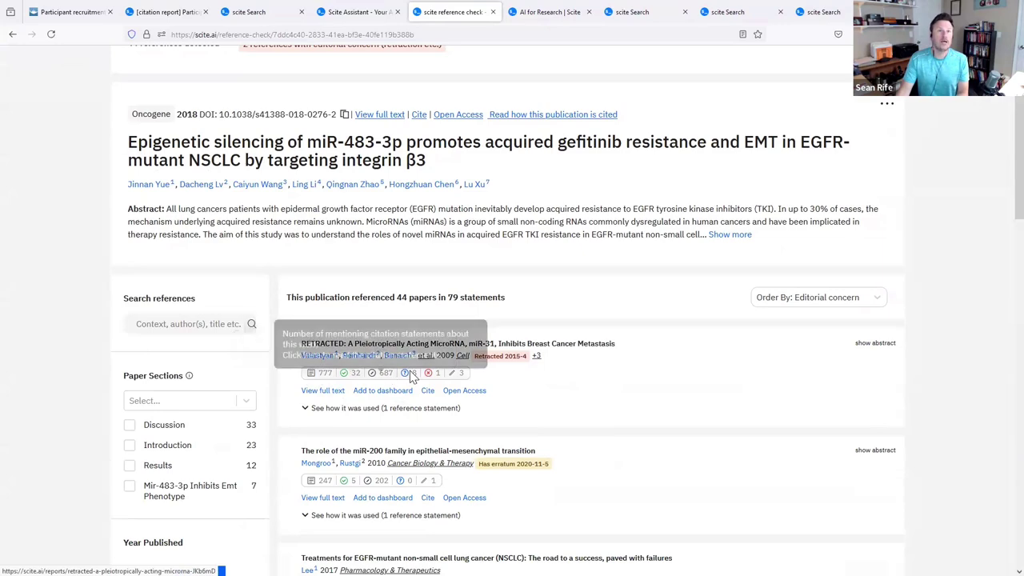
scroll(508, 430, "down", 3)
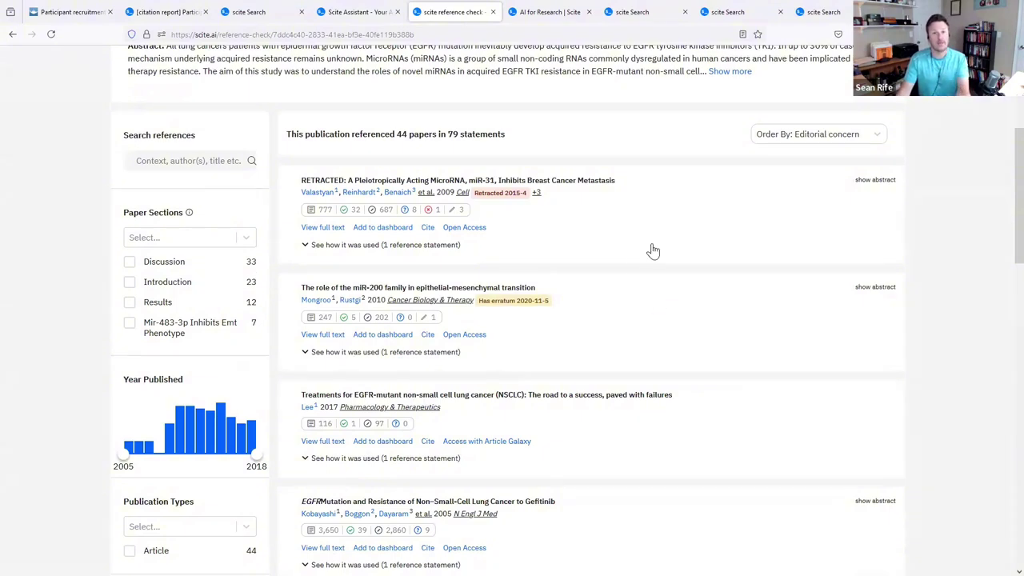
scroll(640, 264, "up", 2)
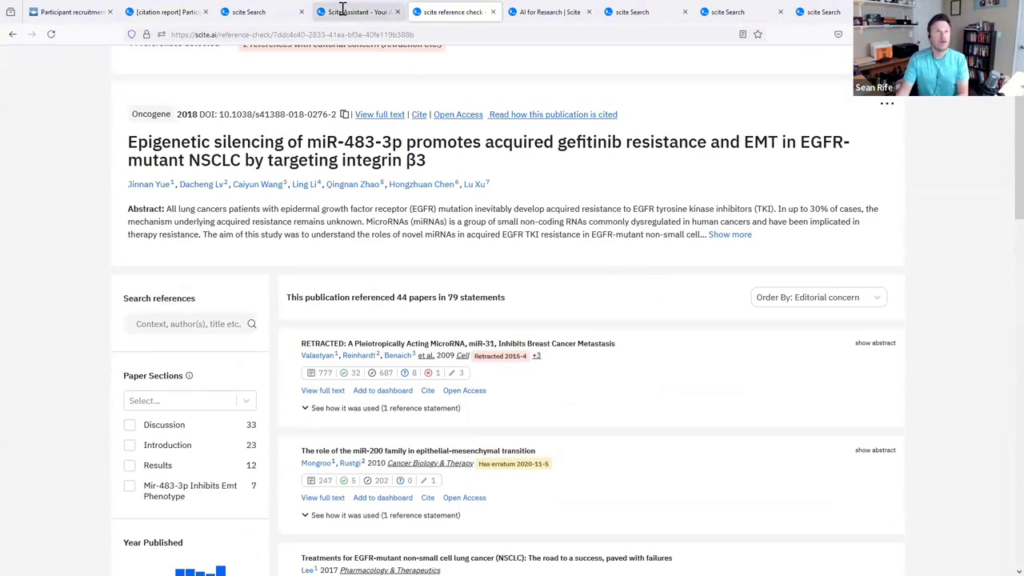
In the Assistant settings, select HeatandViolenceAnderson2001.pdf, 89A1.PDF, 98AA.pdf and 41598_2017_Article_6720.pdf as analyzed documents.
left_click(342, 11)
left_click(371, 397)
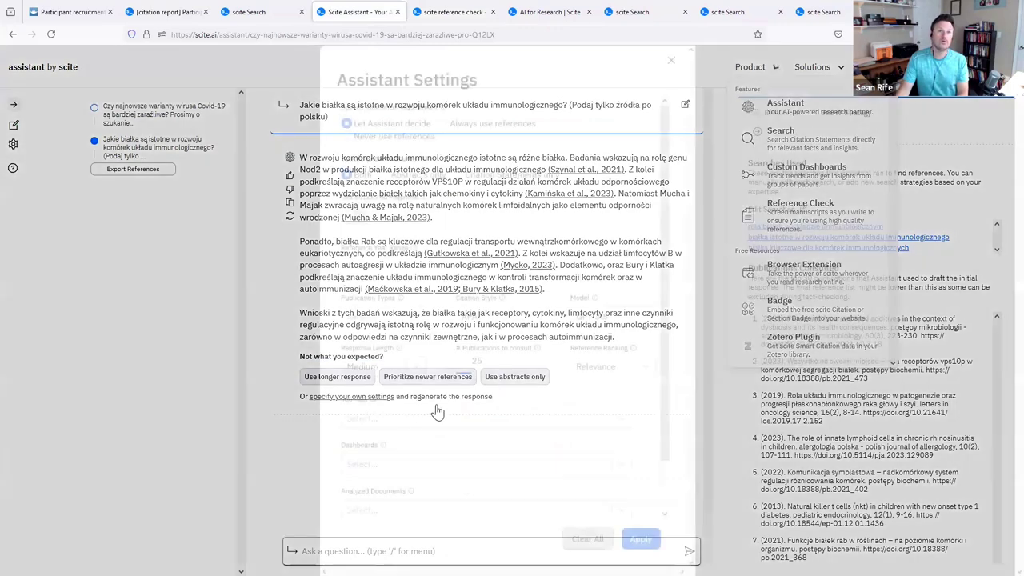
scroll(360, 420, "down", 1)
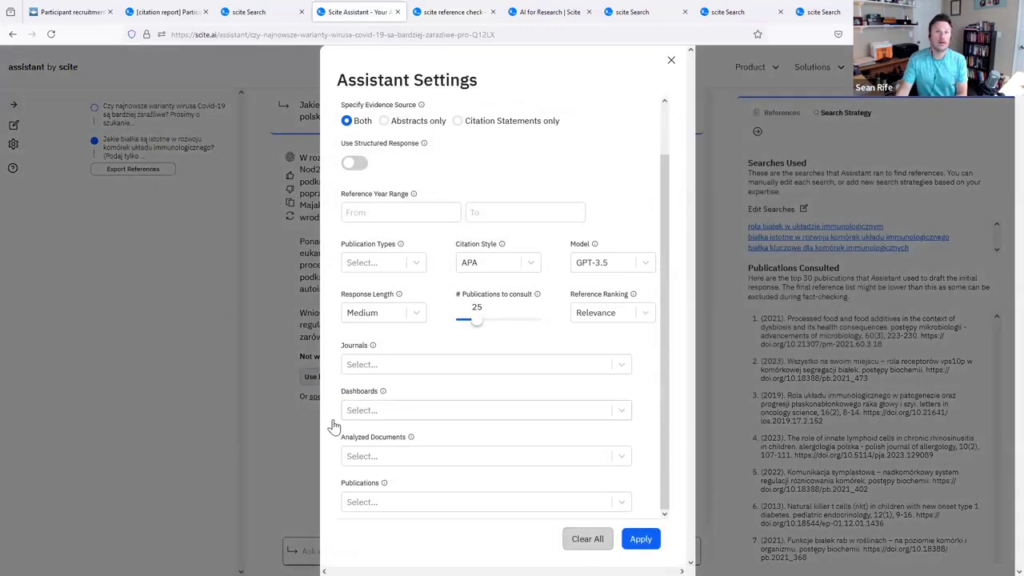
left_click(417, 457)
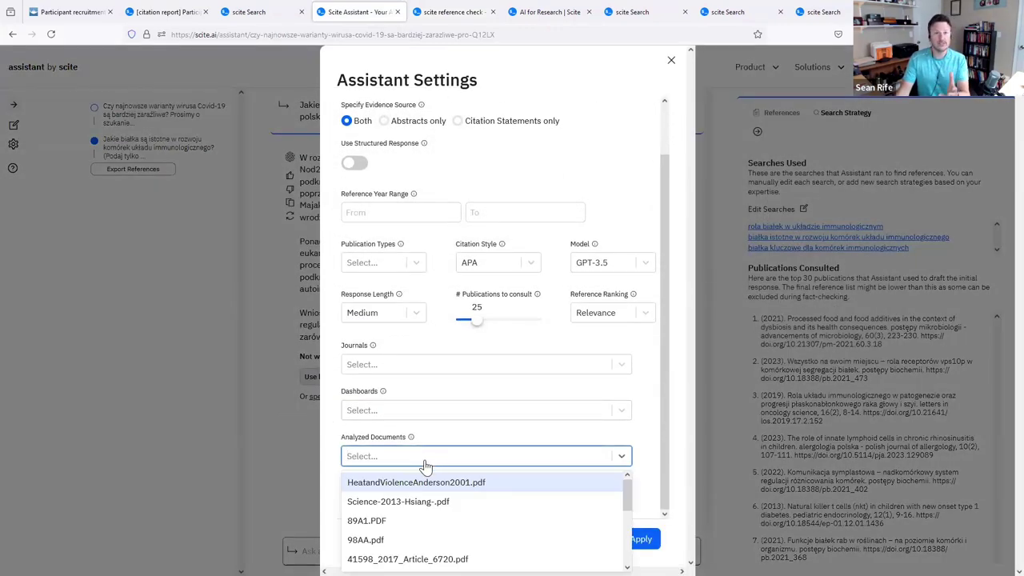
left_click(420, 484)
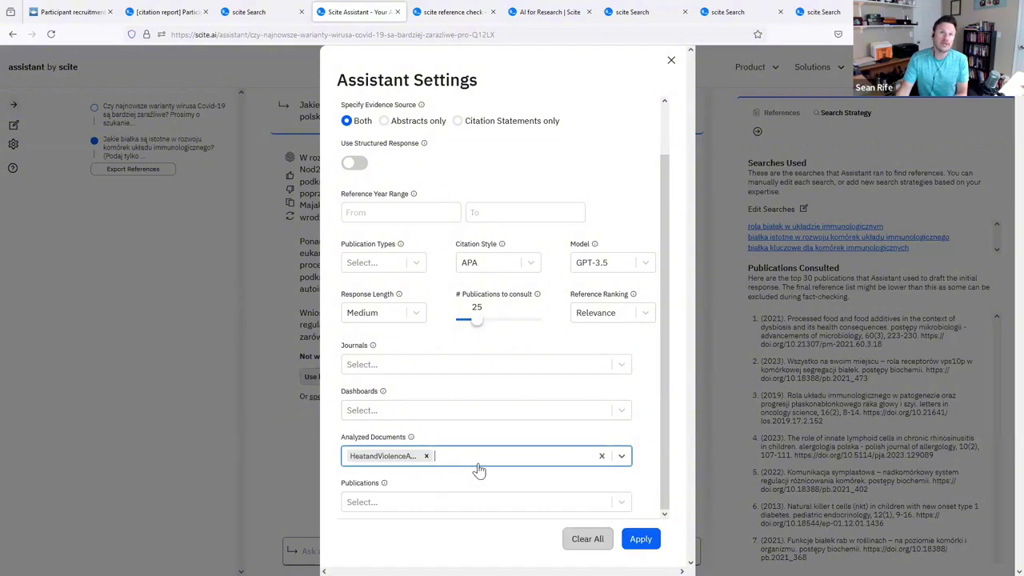
left_click(476, 464)
left_click(459, 496)
left_click(515, 464)
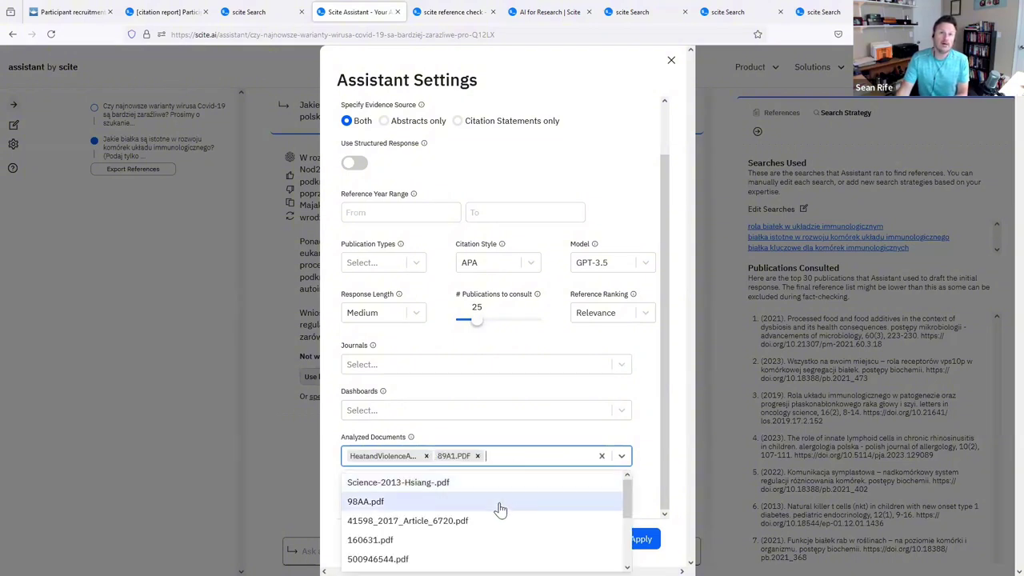
left_click(499, 504)
left_click(536, 456)
left_click(529, 512)
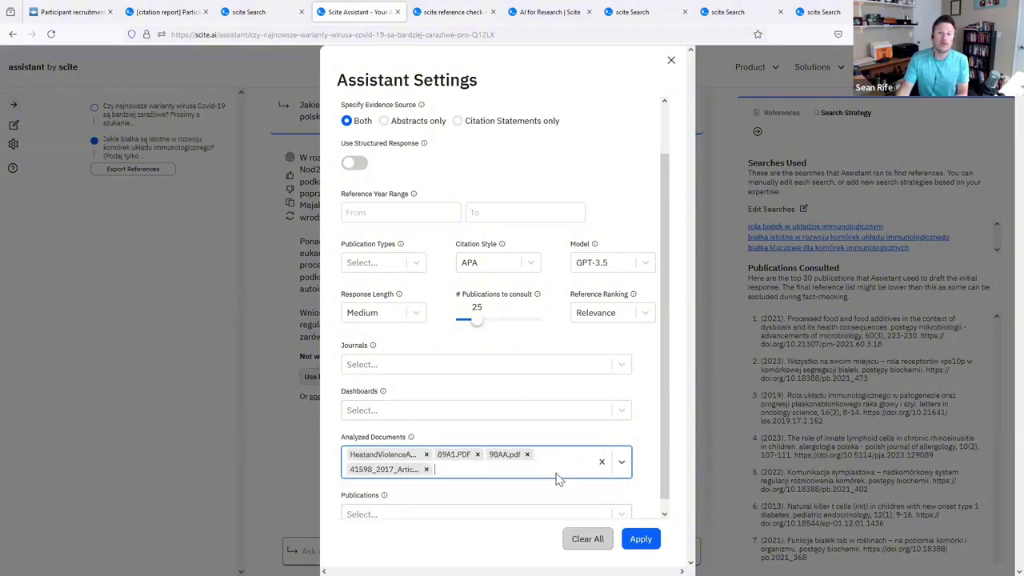
Add Science-2013-Hsiang-.pdf, 500946544.pdf and annurev-economics-080614-115430.pdf to the selected analyzed documents.
left_click(560, 476)
left_click(521, 496)
left_click(558, 477)
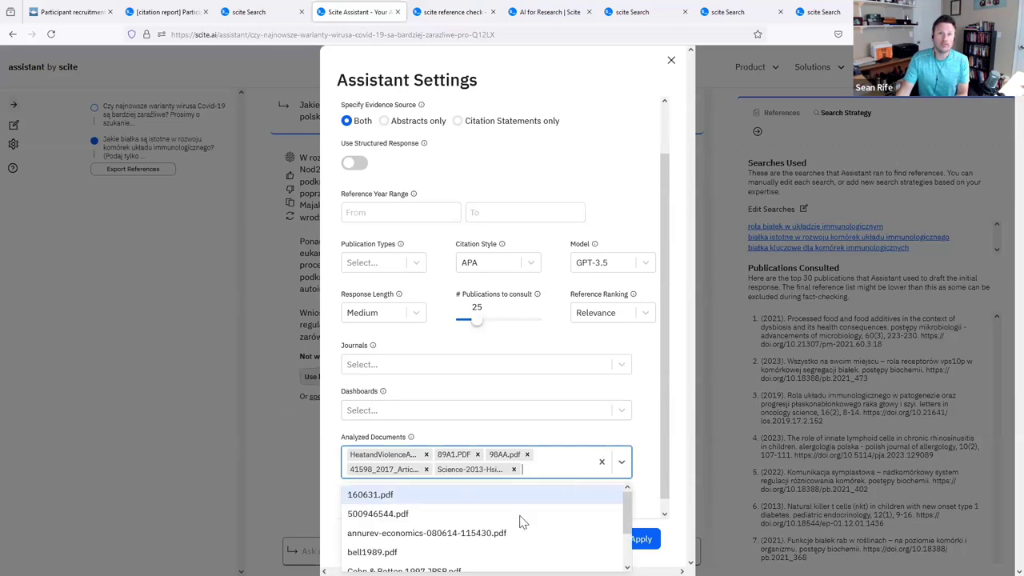
left_click(518, 515)
left_click(563, 485)
left_click(473, 531)
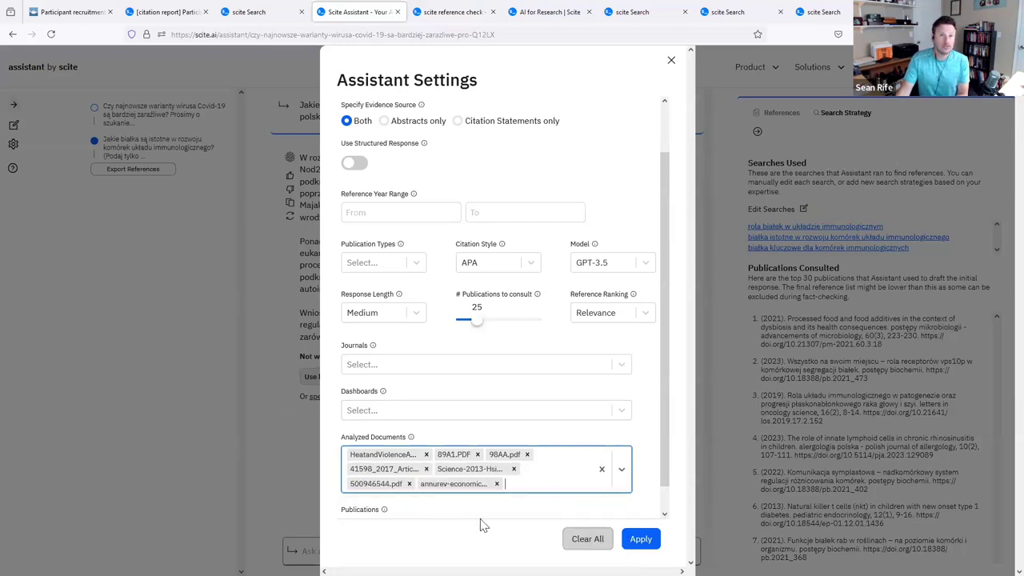
Clear all selected analyzed documents and close the Assistant settings without applying them.
left_click(602, 469)
left_click(652, 462)
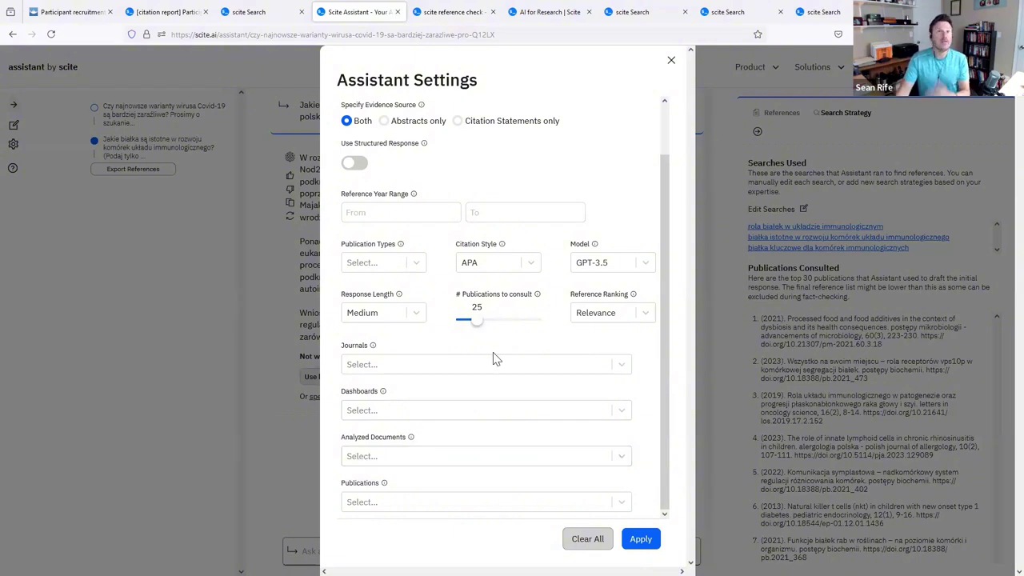
scroll(576, 280, "up", 2)
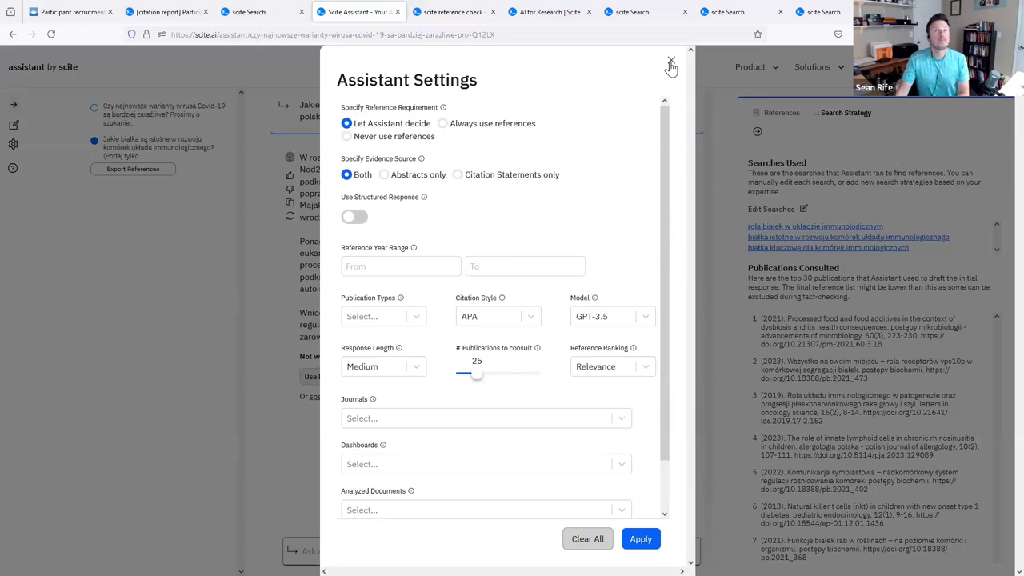
left_click(671, 64)
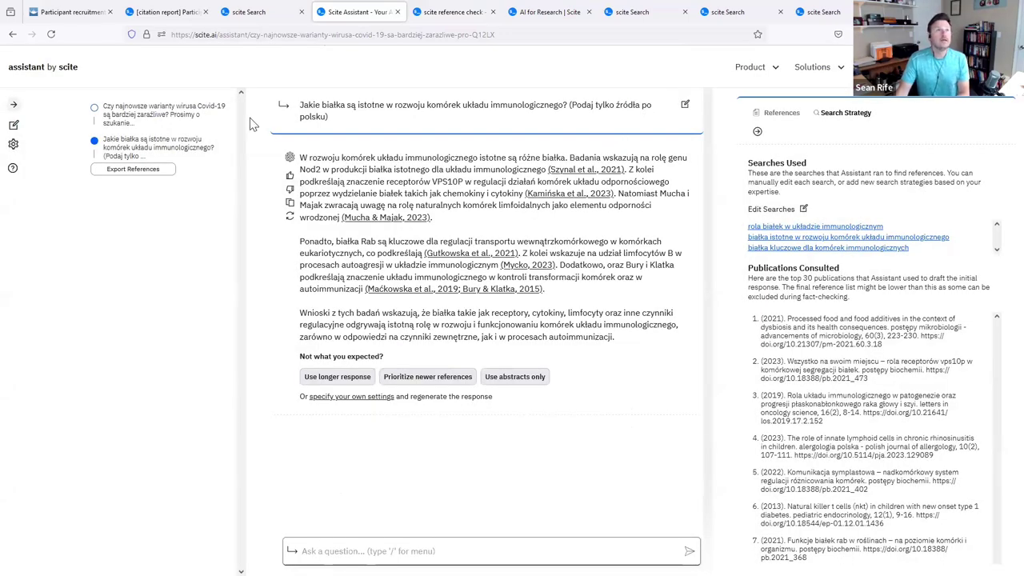
Switch to the browser tab with the beta blockers hypertension search and close its Citations filter options.
left_click(269, 27)
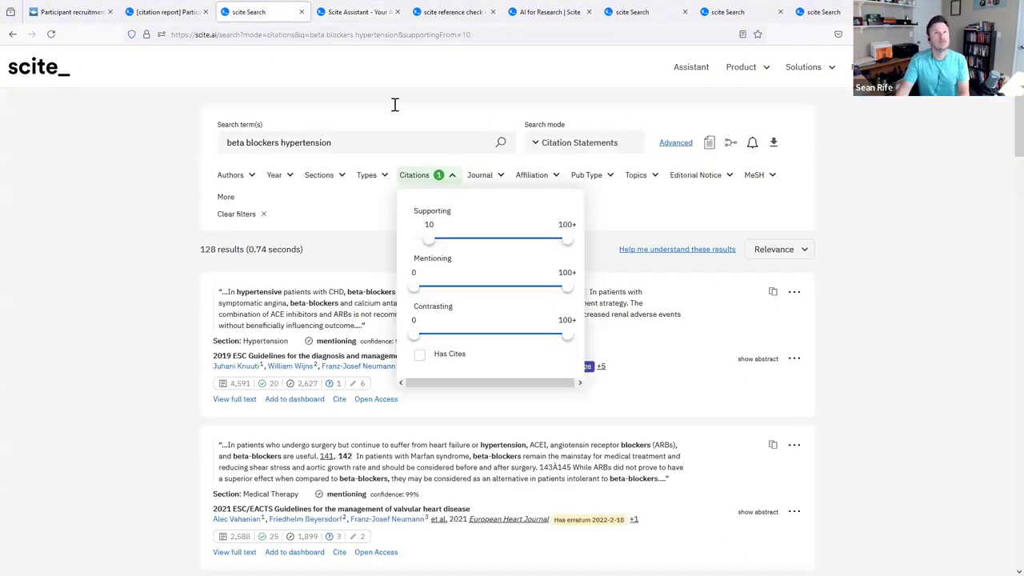
left_click(850, 206)
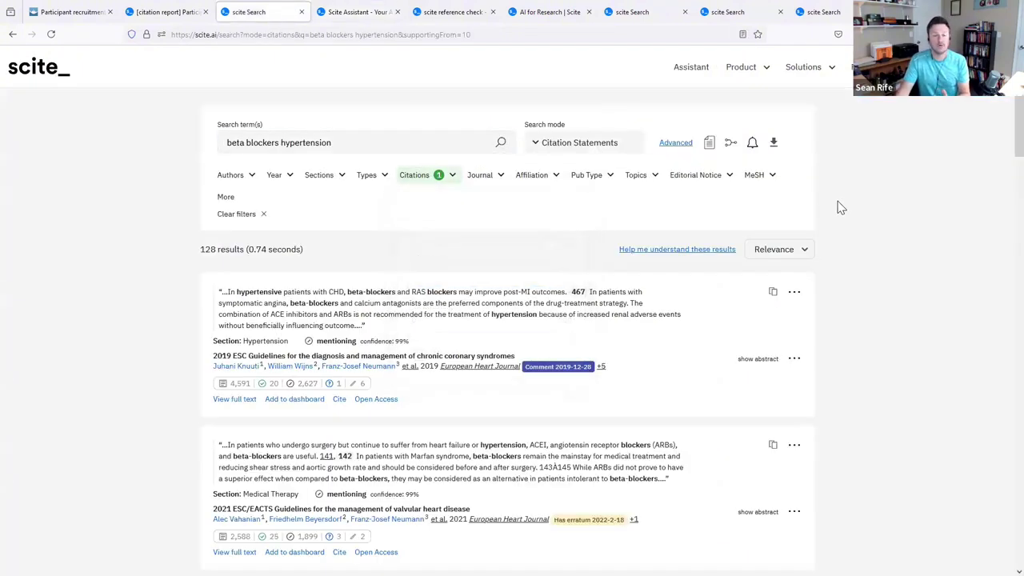